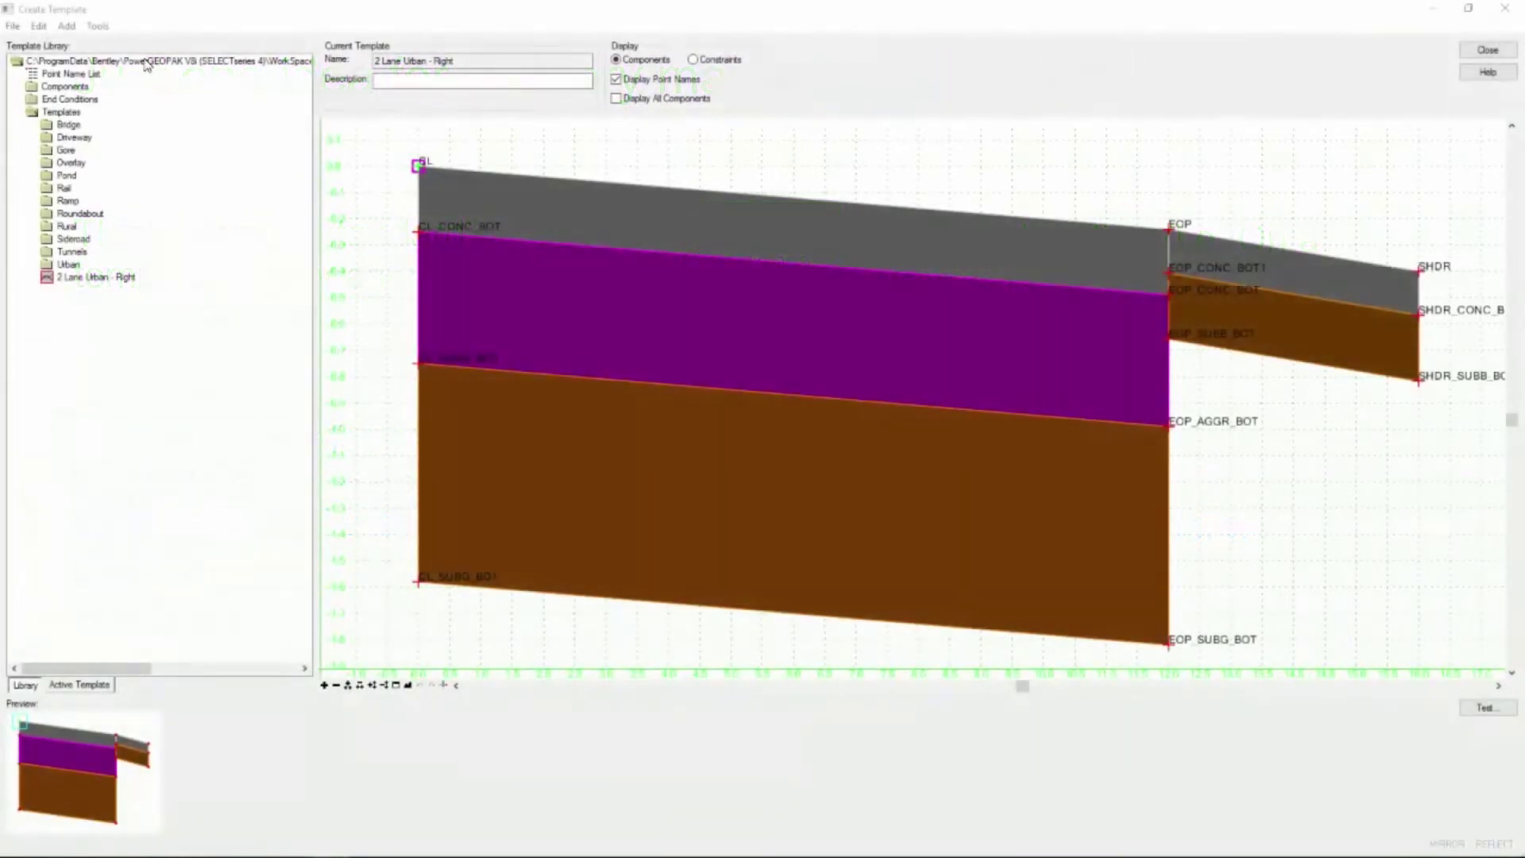
Open the Template Library Organizer and preview 2 Lane Urban - Right in the current library's Templates.
{"action": "left_click", "coordinate": [145, 61]}
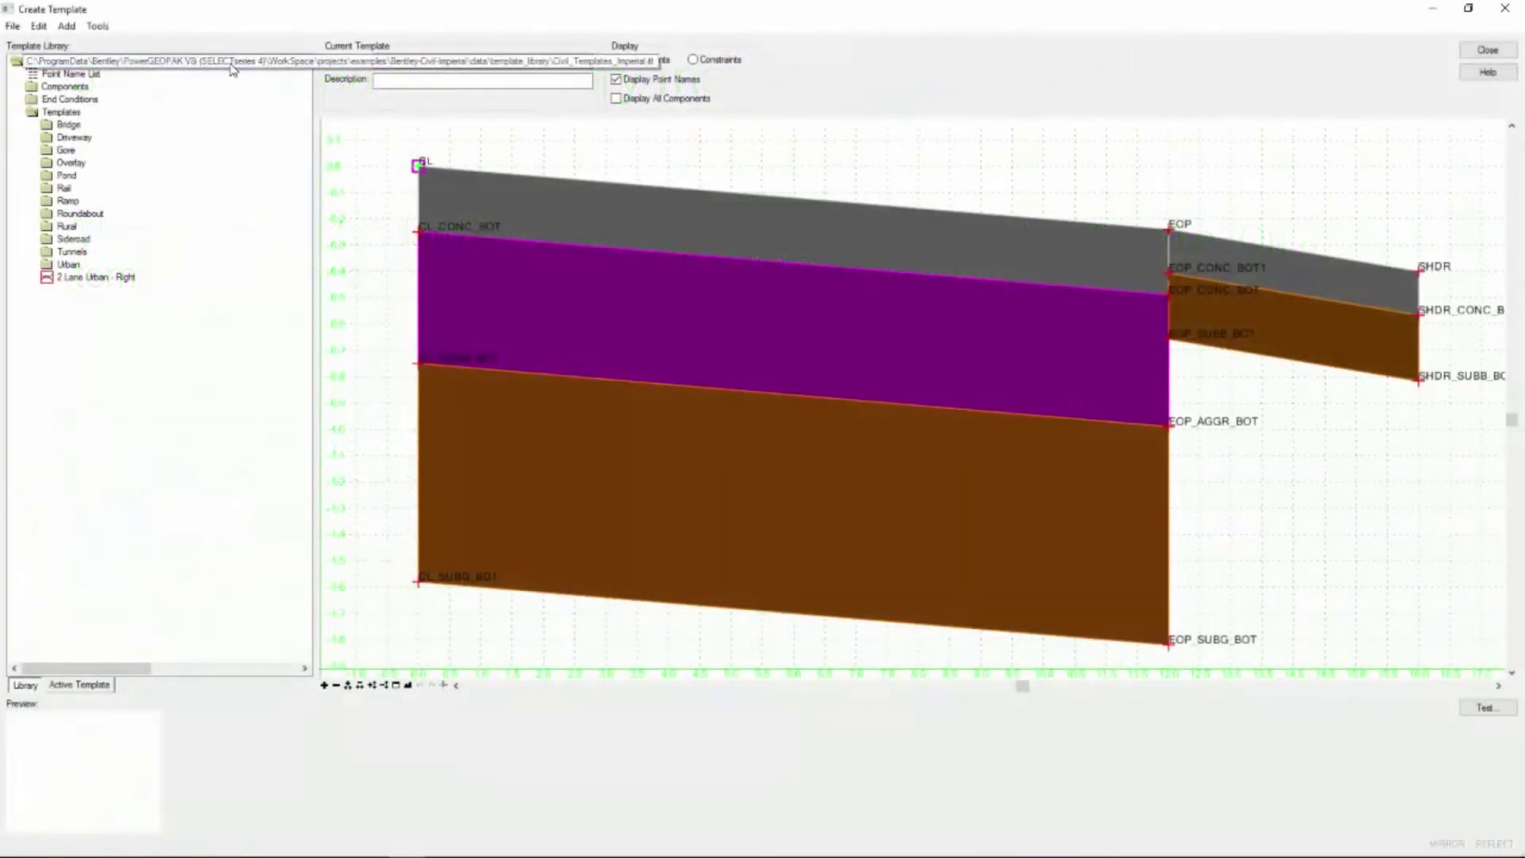
{"action": "left_click", "coordinate": [117, 278]}
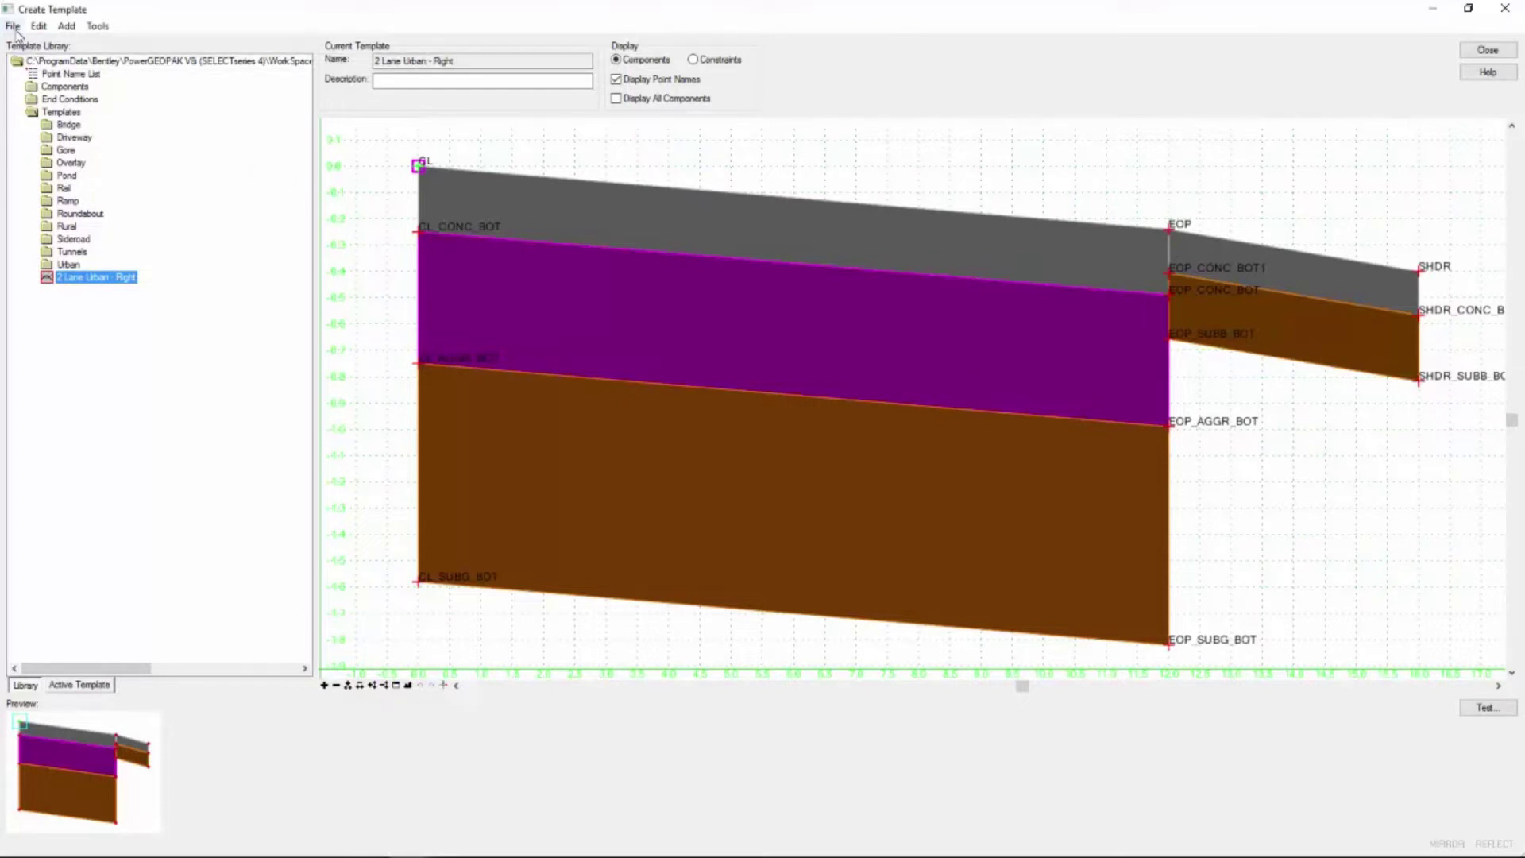
{"action": "left_click", "coordinate": [98, 26]}
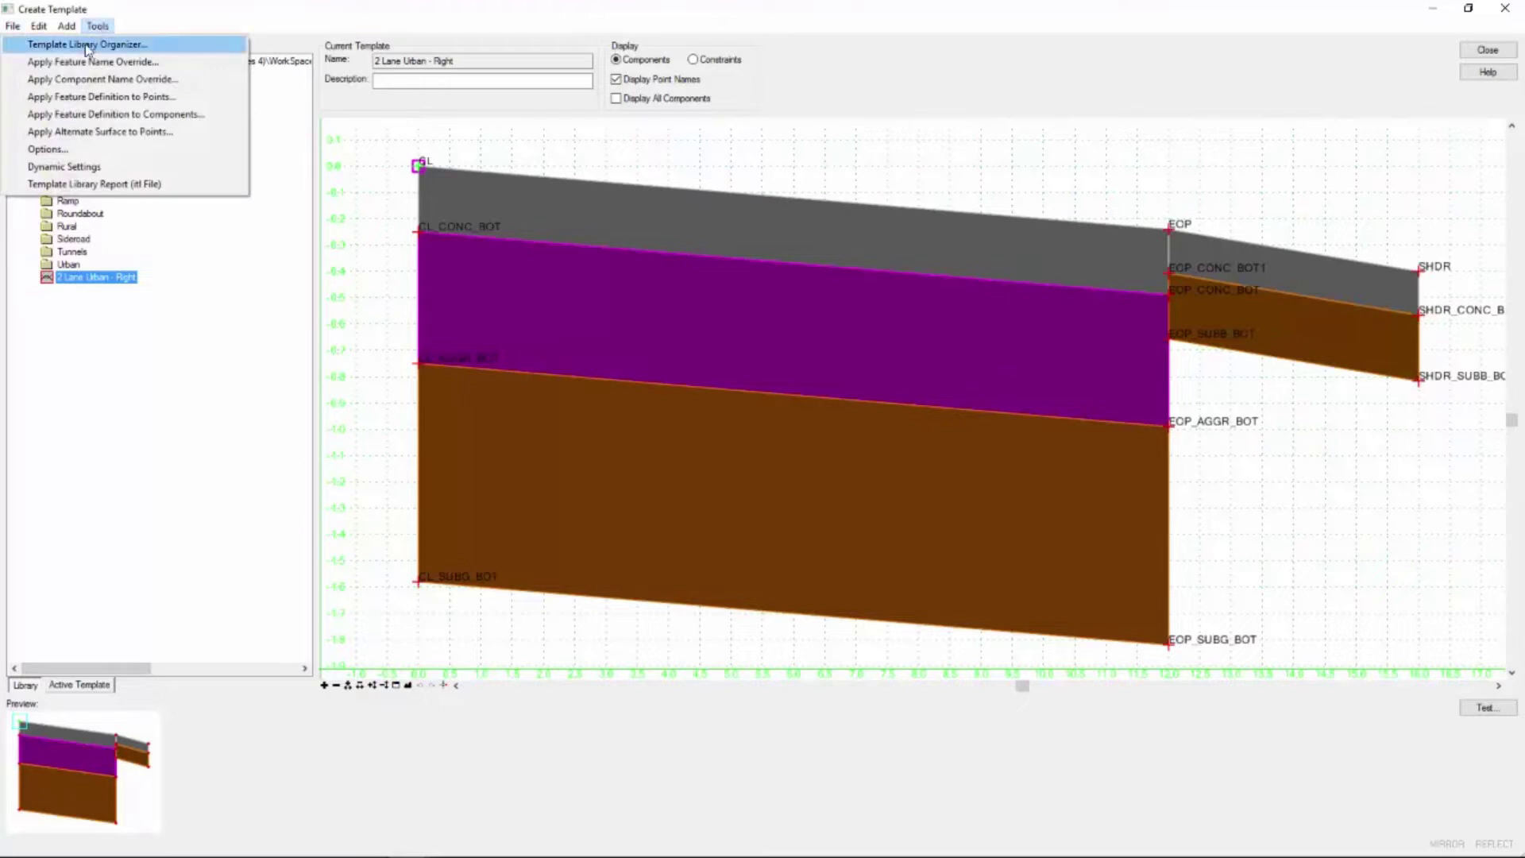
{"action": "left_click", "coordinate": [86, 46]}
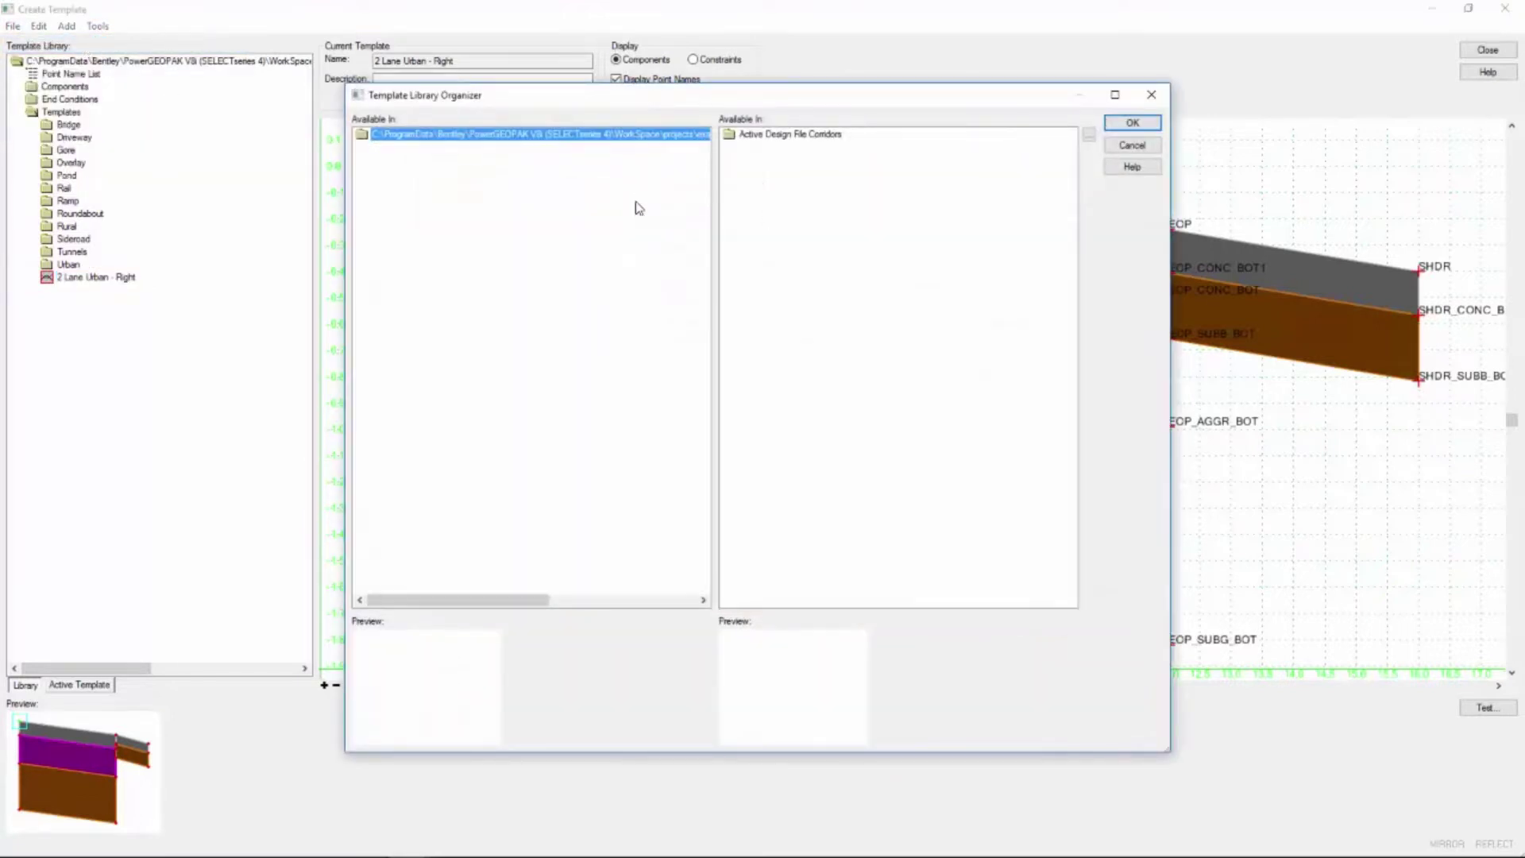
{"action": "left_click", "coordinate": [367, 136]}
{"action": "double_click", "coordinate": [366, 137]}
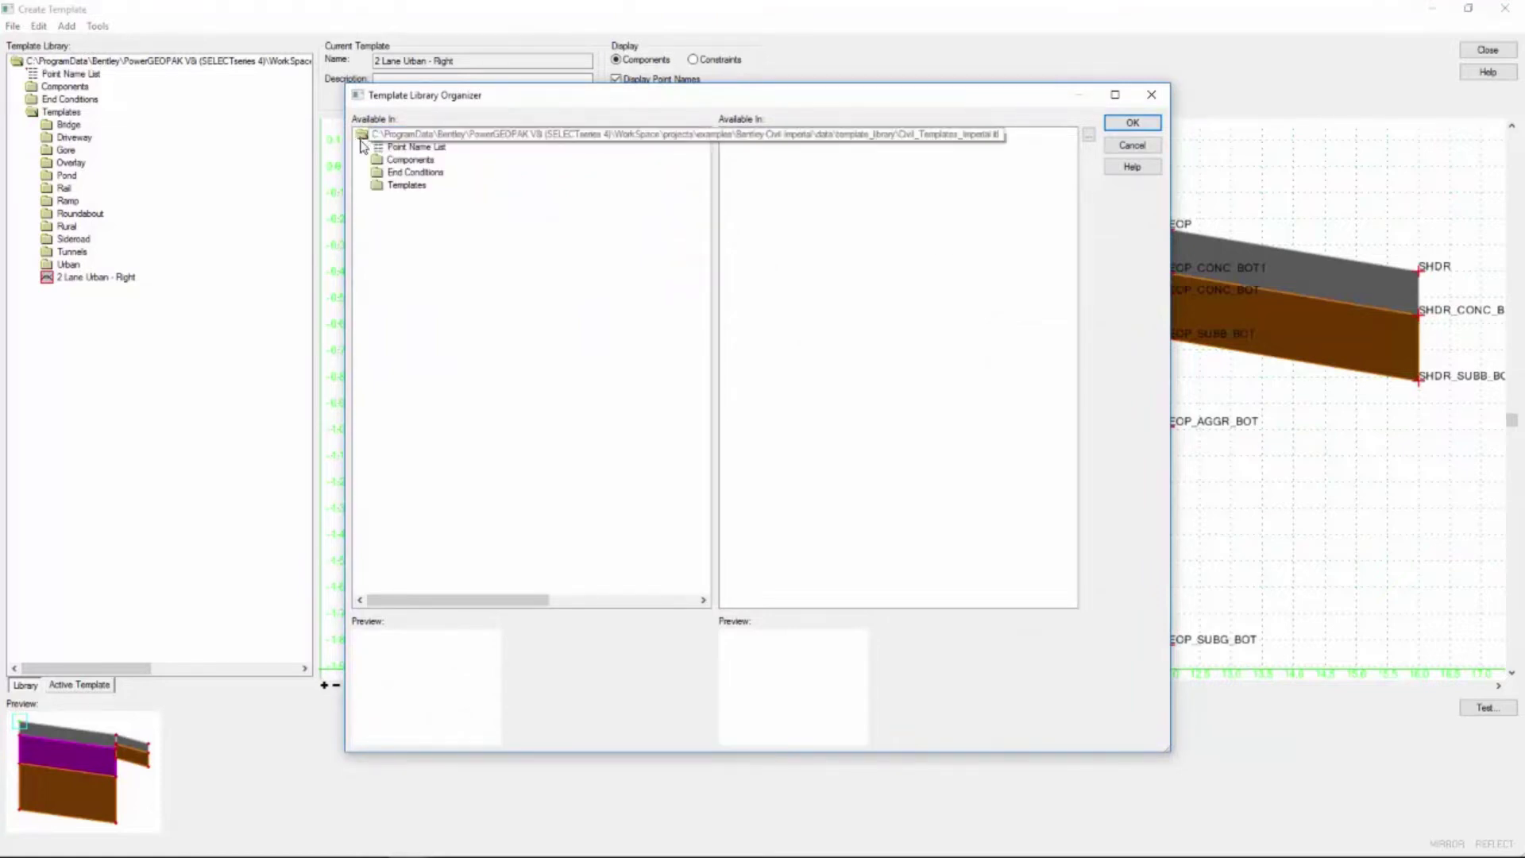
{"action": "double_click", "coordinate": [386, 187]}
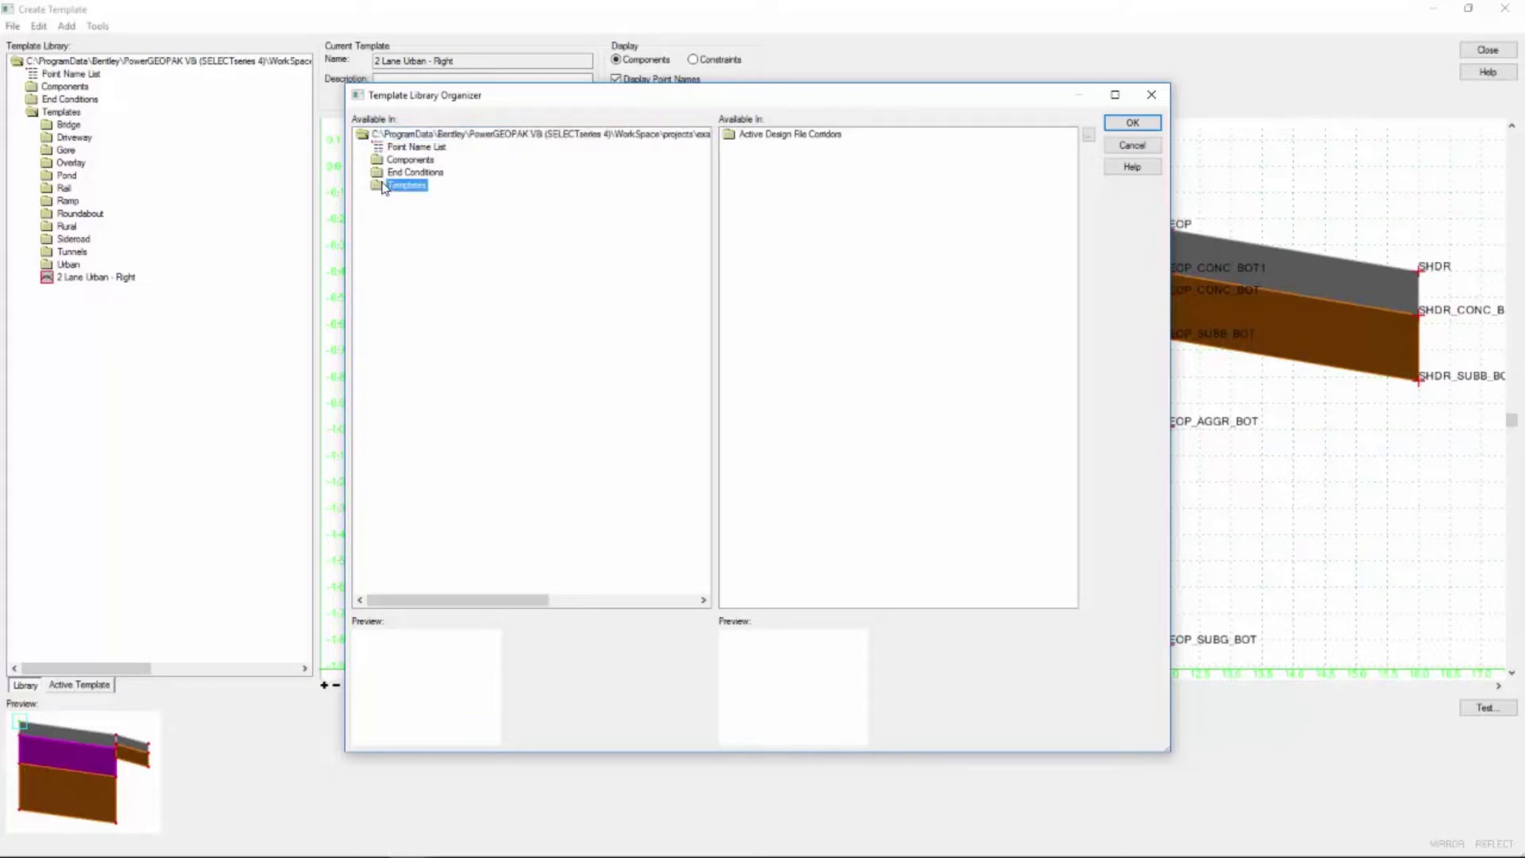
{"action": "left_click", "coordinate": [475, 354]}
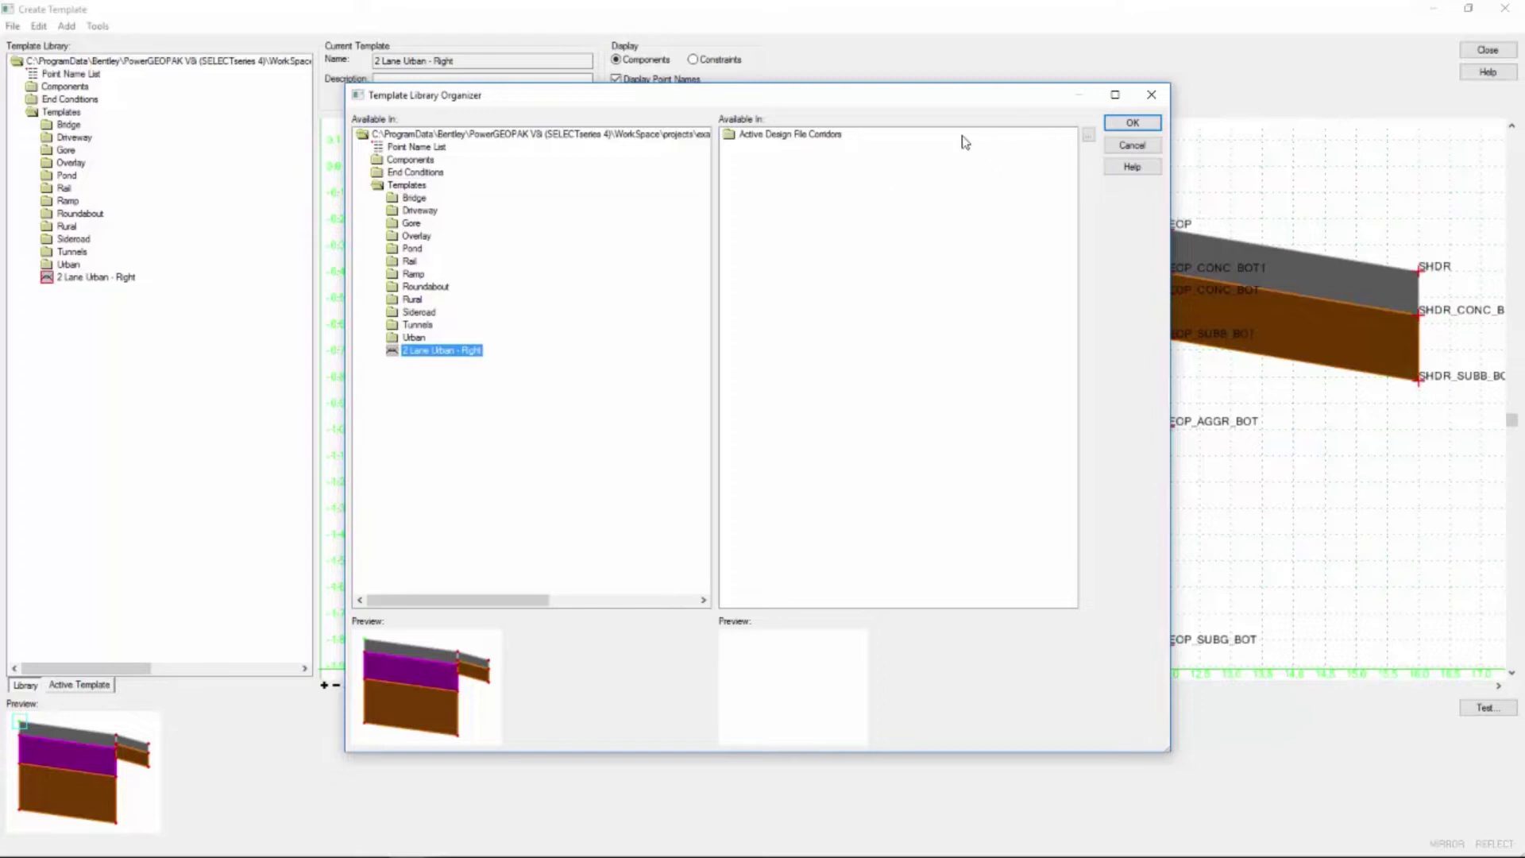
Load Template Editing.itl as the second library and expand Components in both trees.
{"action": "left_click", "coordinate": [1088, 136]}
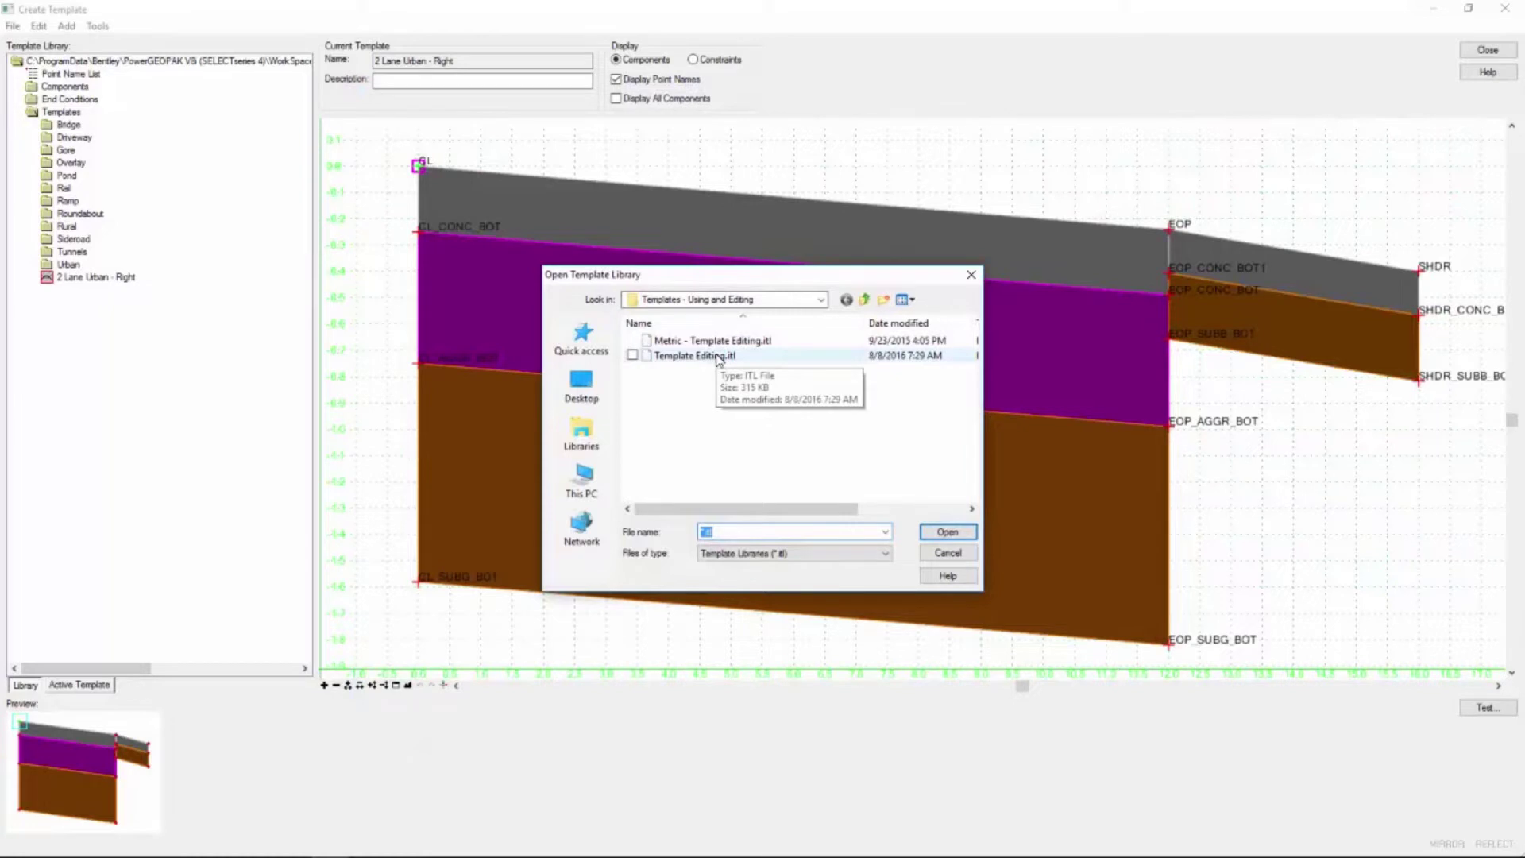
{"action": "double_click", "coordinate": [718, 357]}
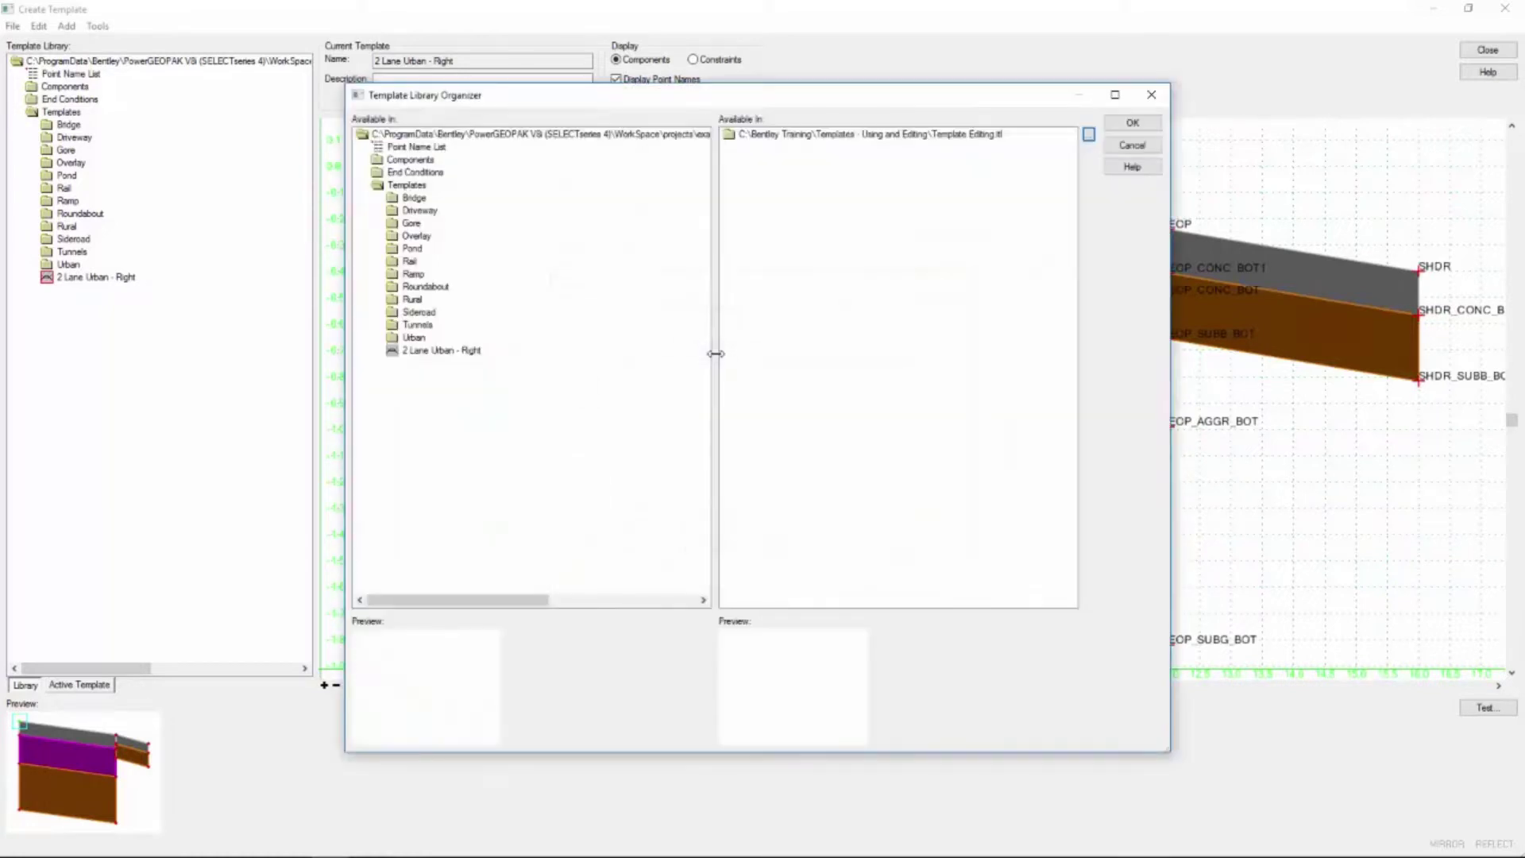
{"action": "left_click", "coordinate": [728, 140]}
{"action": "double_click", "coordinate": [728, 139]}
{"action": "double_click", "coordinate": [767, 162]}
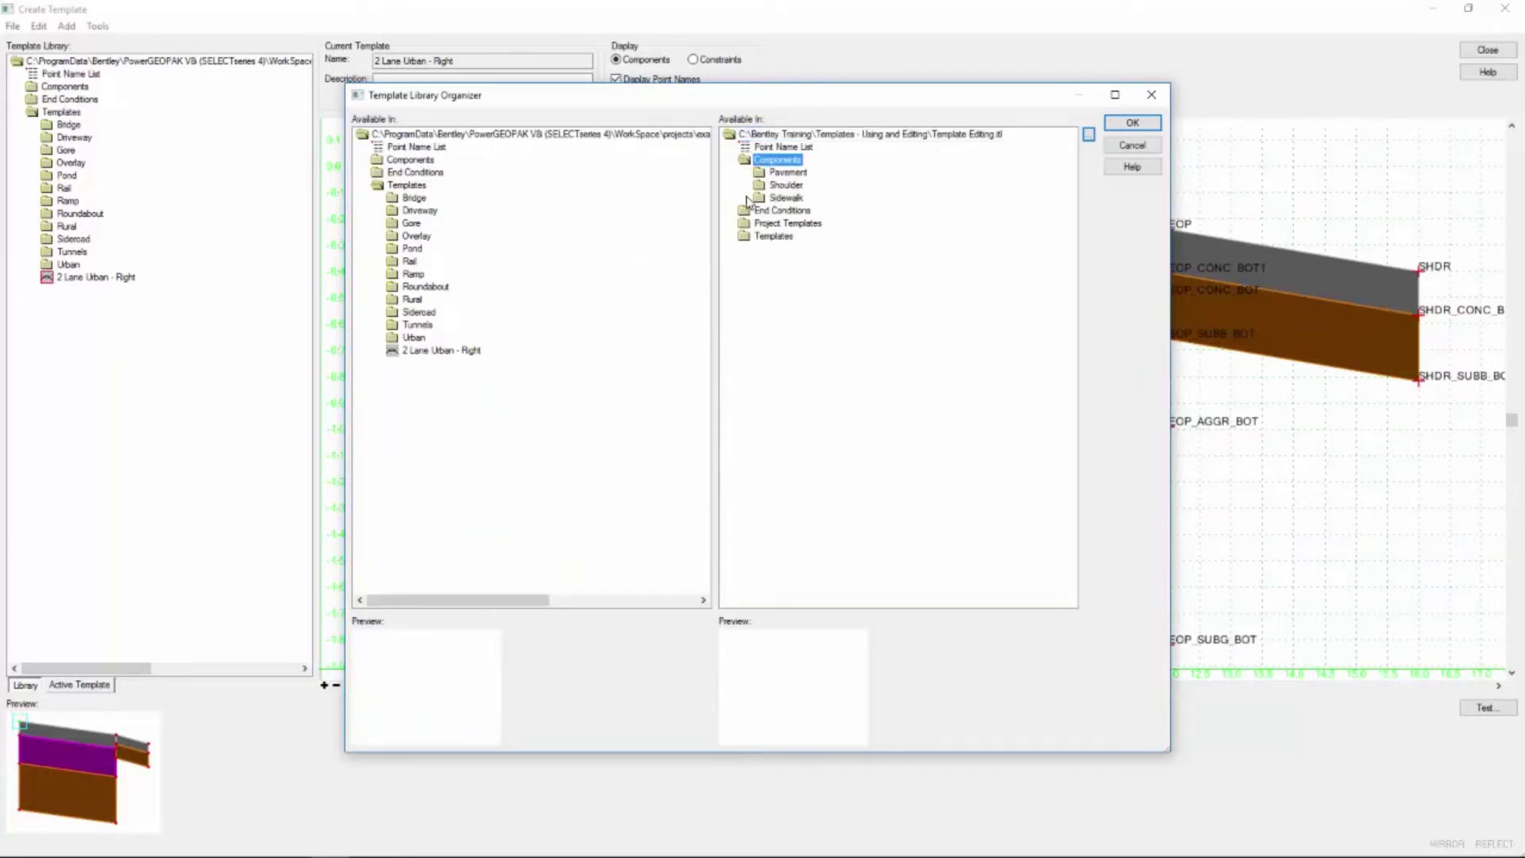
{"action": "double_click", "coordinate": [410, 159]}
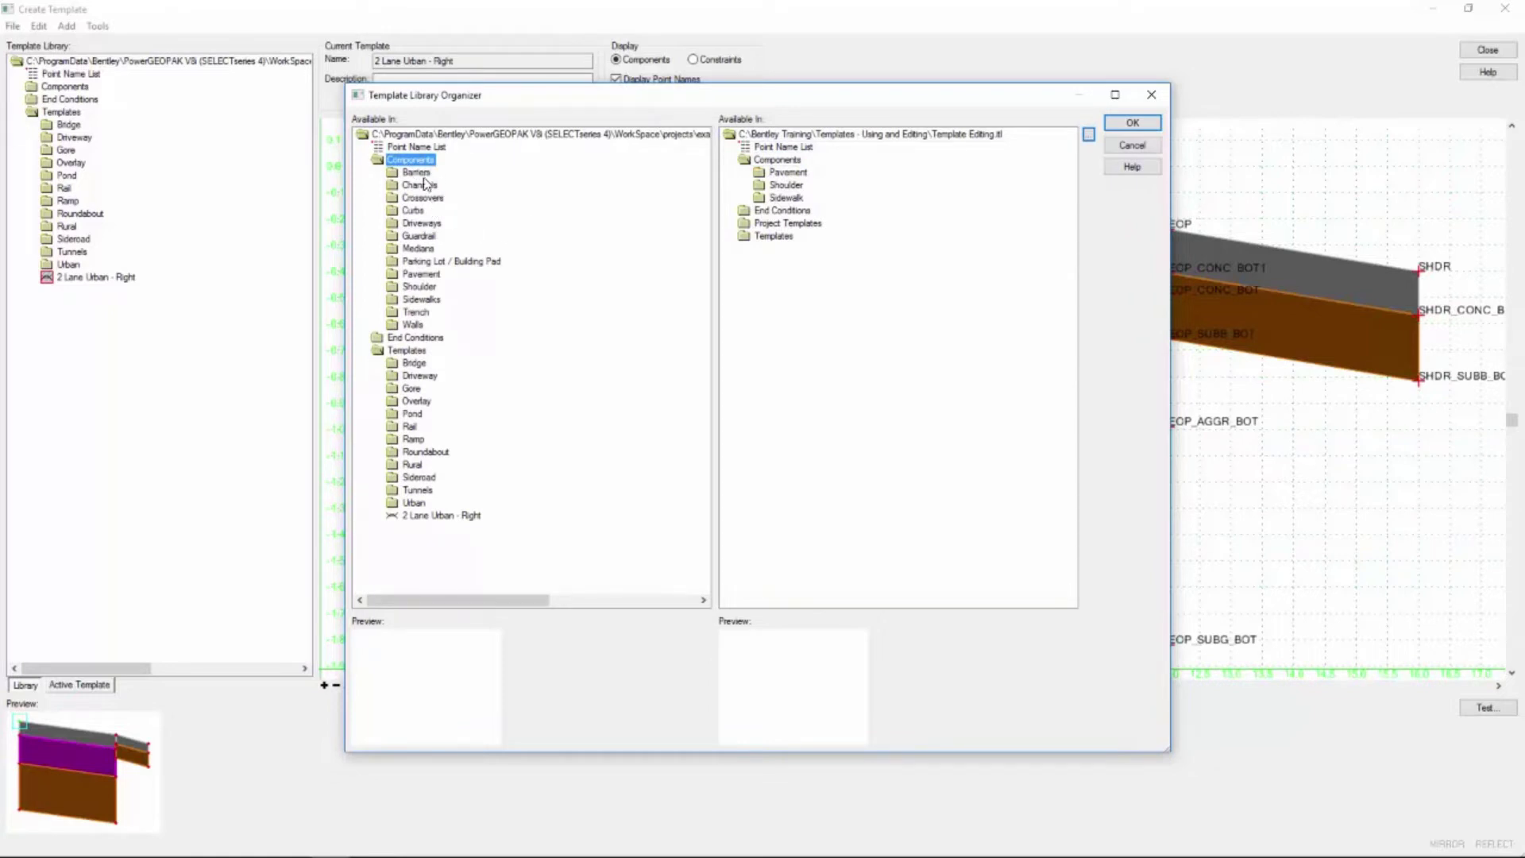
Copy the Curbs > Curb and Gutter folder into Template Editing's Components.
{"action": "double_click", "coordinate": [413, 211]}
{"action": "left_click", "coordinate": [464, 237]}
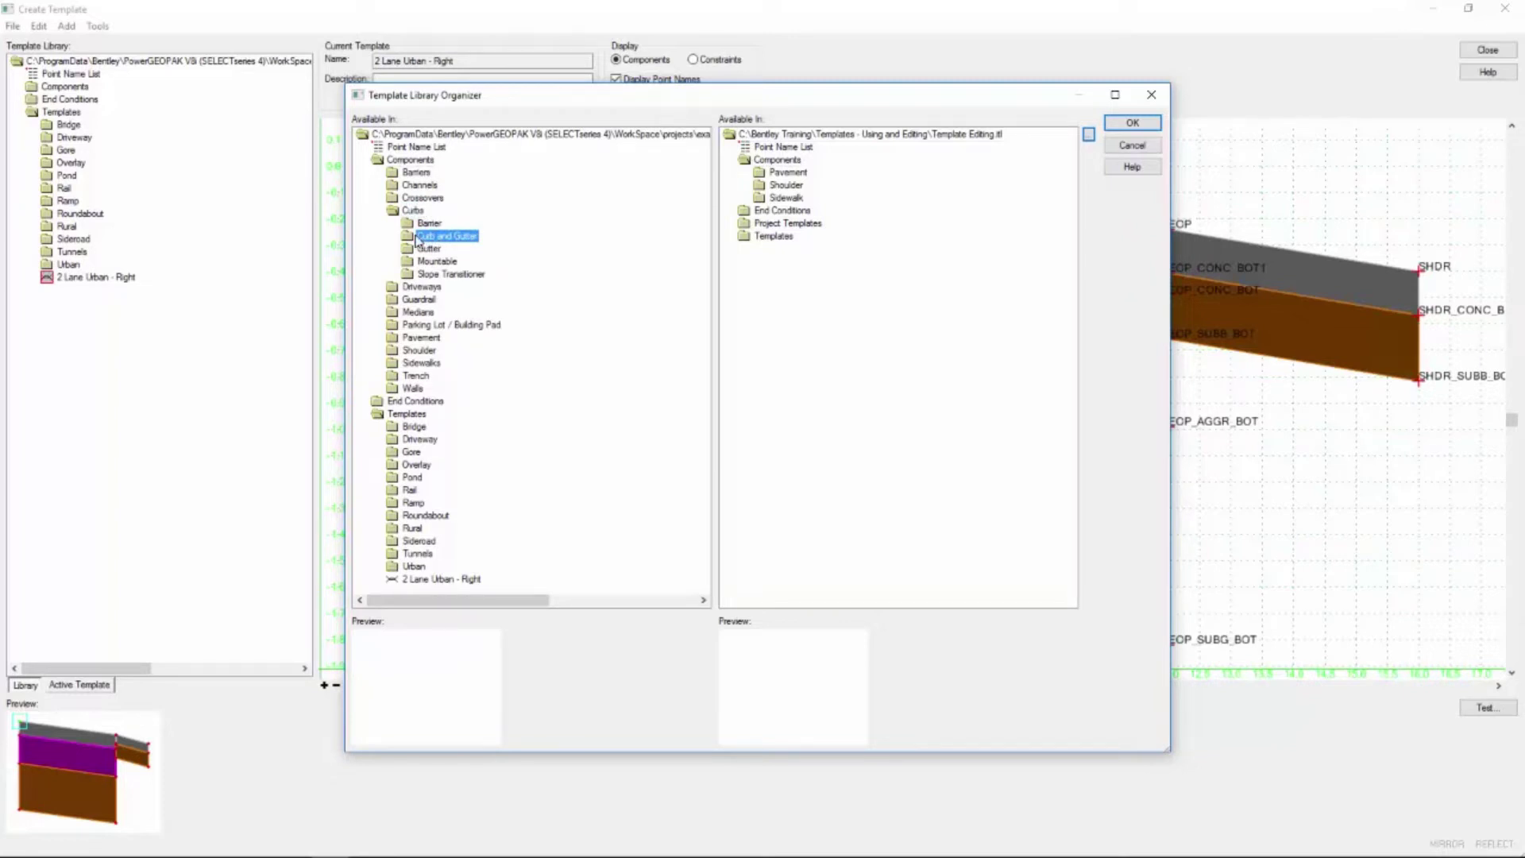
{"action": "left_click_drag", "start_coordinate": [419, 242], "coordinate": [777, 163]}
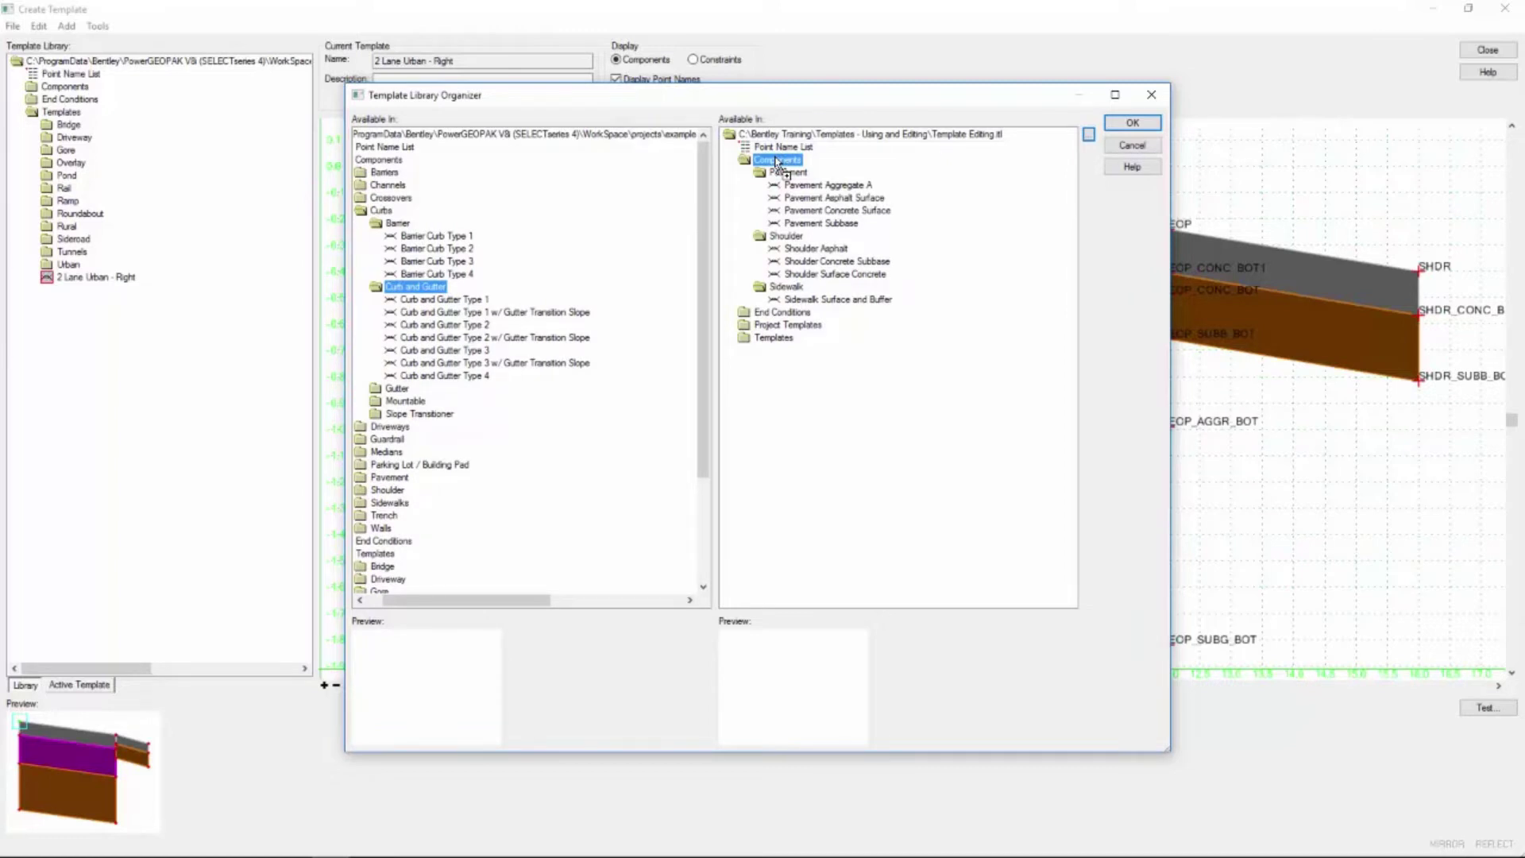
{"action": "left_click_drag", "start_coordinate": [777, 162], "coordinate": [776, 162]}
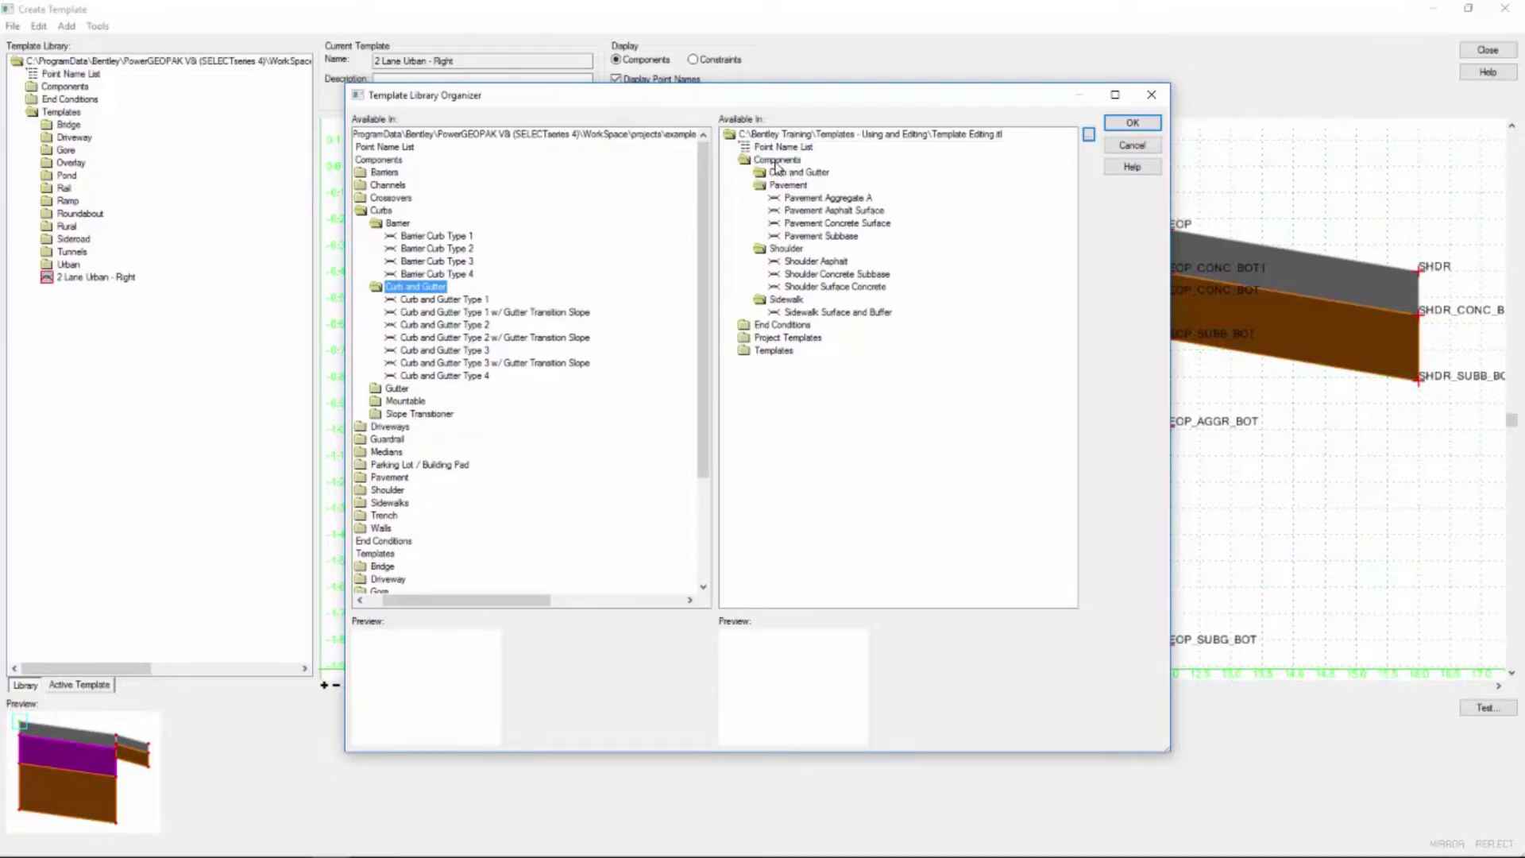
{"action": "double_click", "coordinate": [778, 172]}
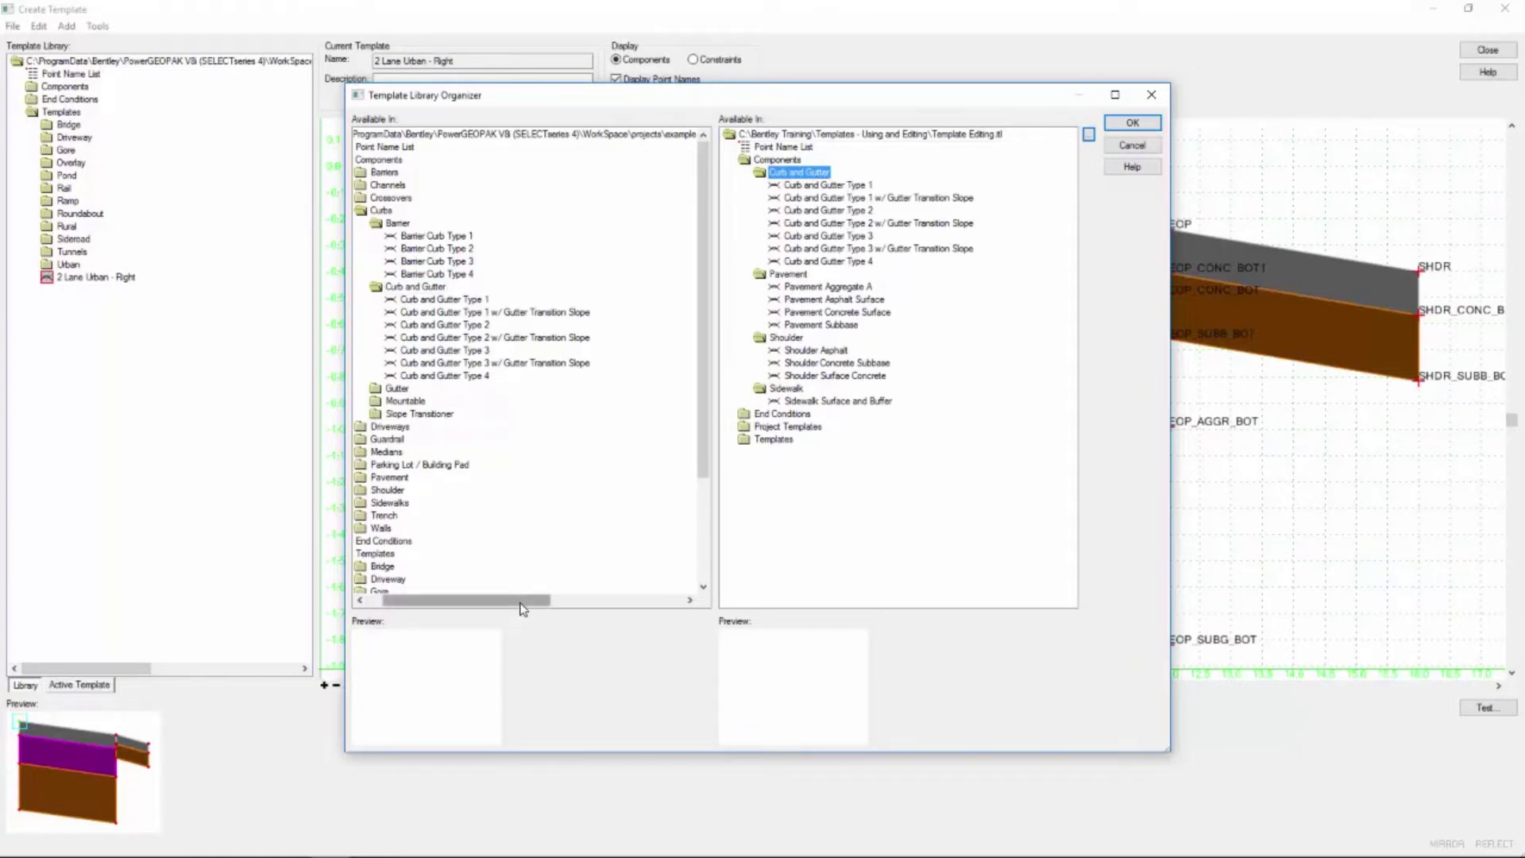
Expand the source library's End Conditions > Ditch and preview Ditch Fill Tight.
{"action": "left_click_drag", "start_coordinate": [517, 603], "coordinate": [488, 609]}
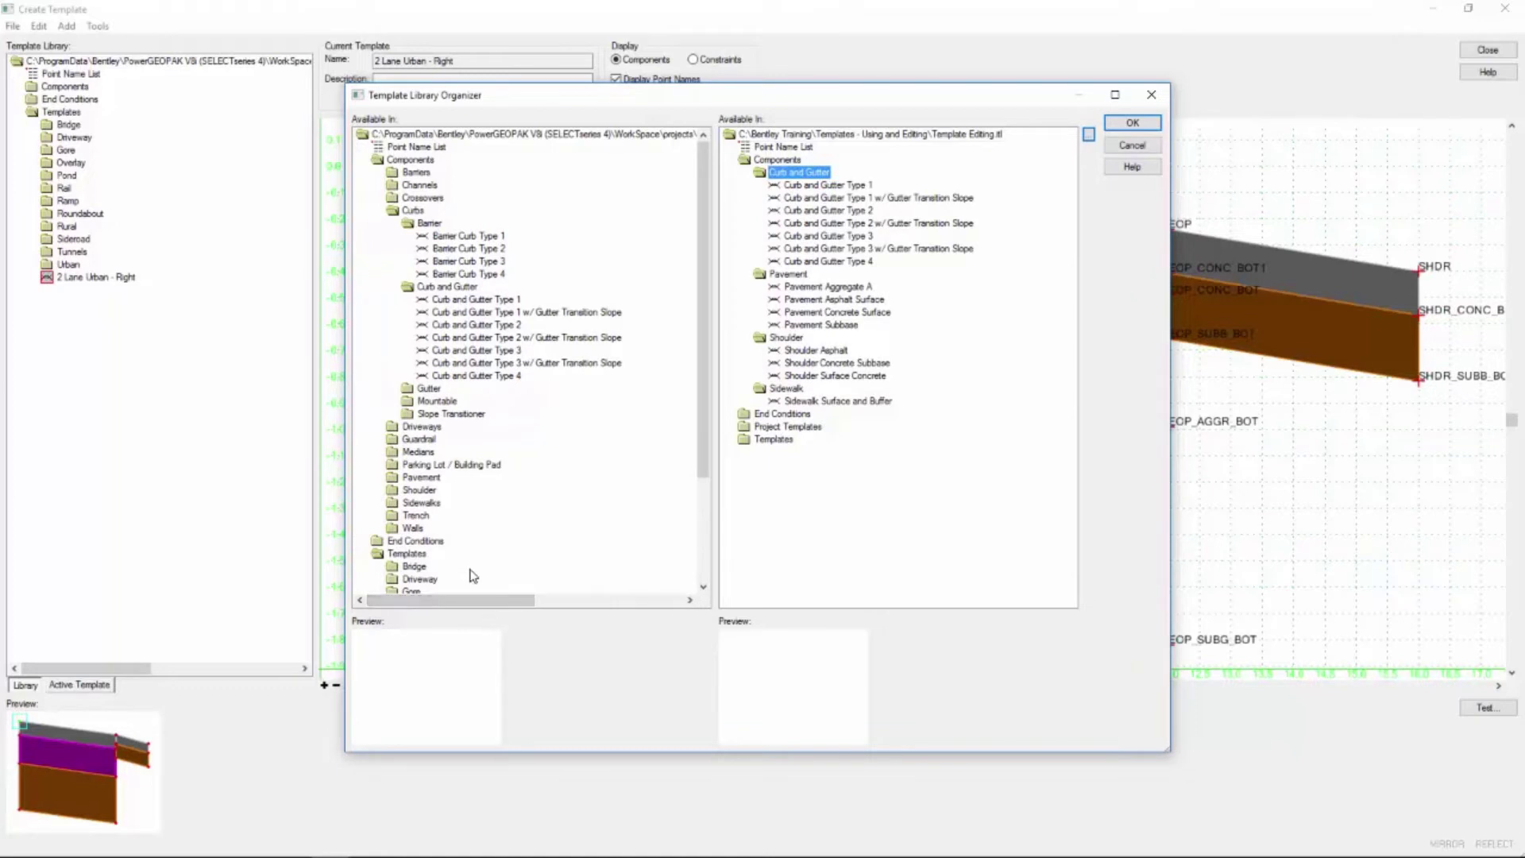
{"action": "left_click_drag", "start_coordinate": [415, 553], "coordinate": [429, 547]}
{"action": "double_click", "coordinate": [429, 545]}
{"action": "double_click", "coordinate": [430, 547]}
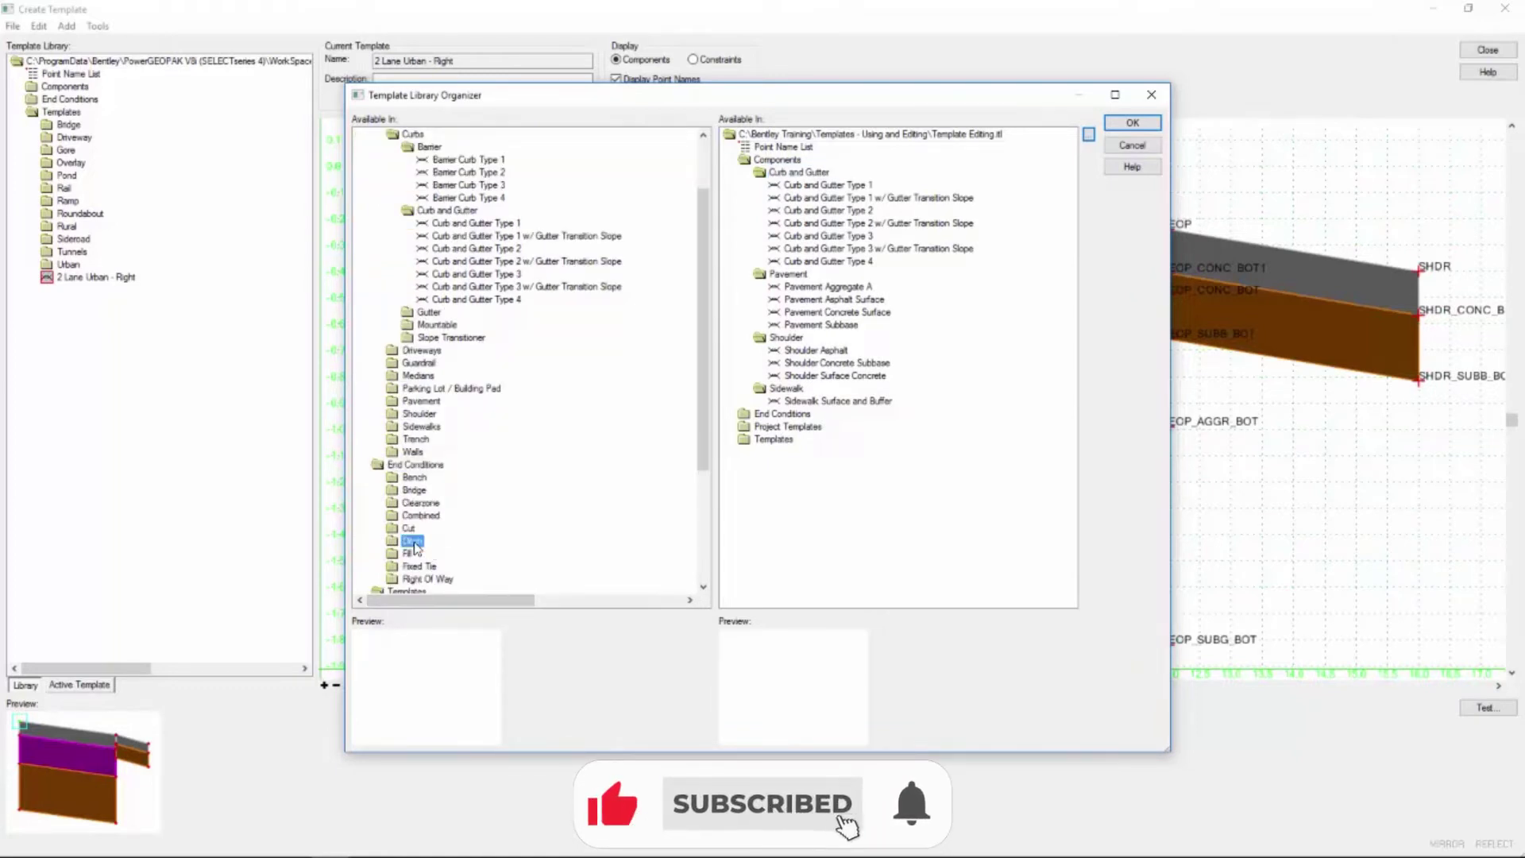
{"action": "left_click", "coordinate": [451, 542]}
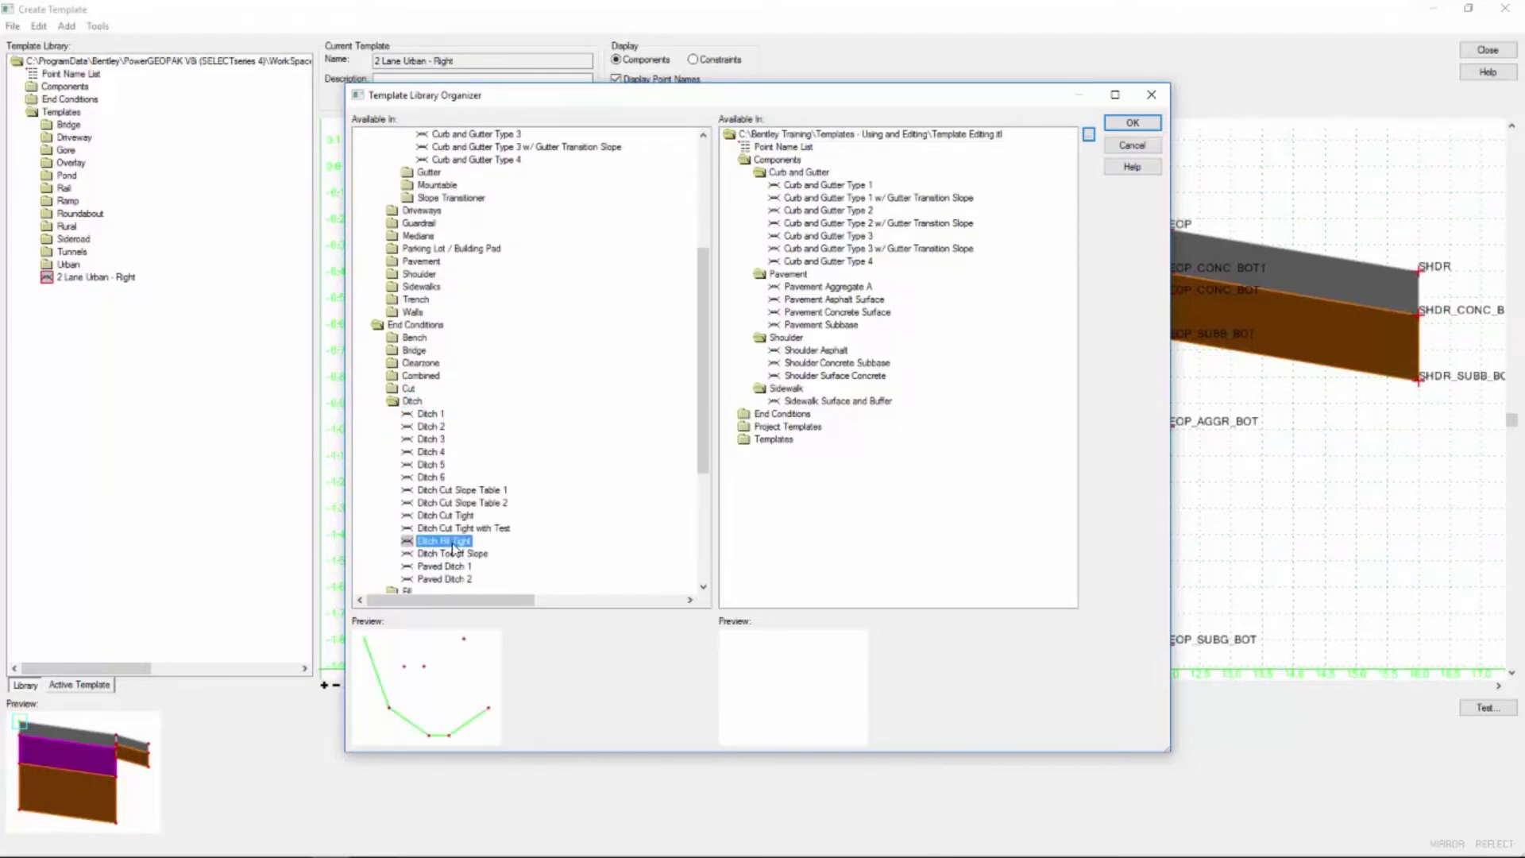
Copy Ditch Fill Tight into the Ditch folder under Template Editing's End Conditions.
{"action": "double_click", "coordinate": [759, 414]}
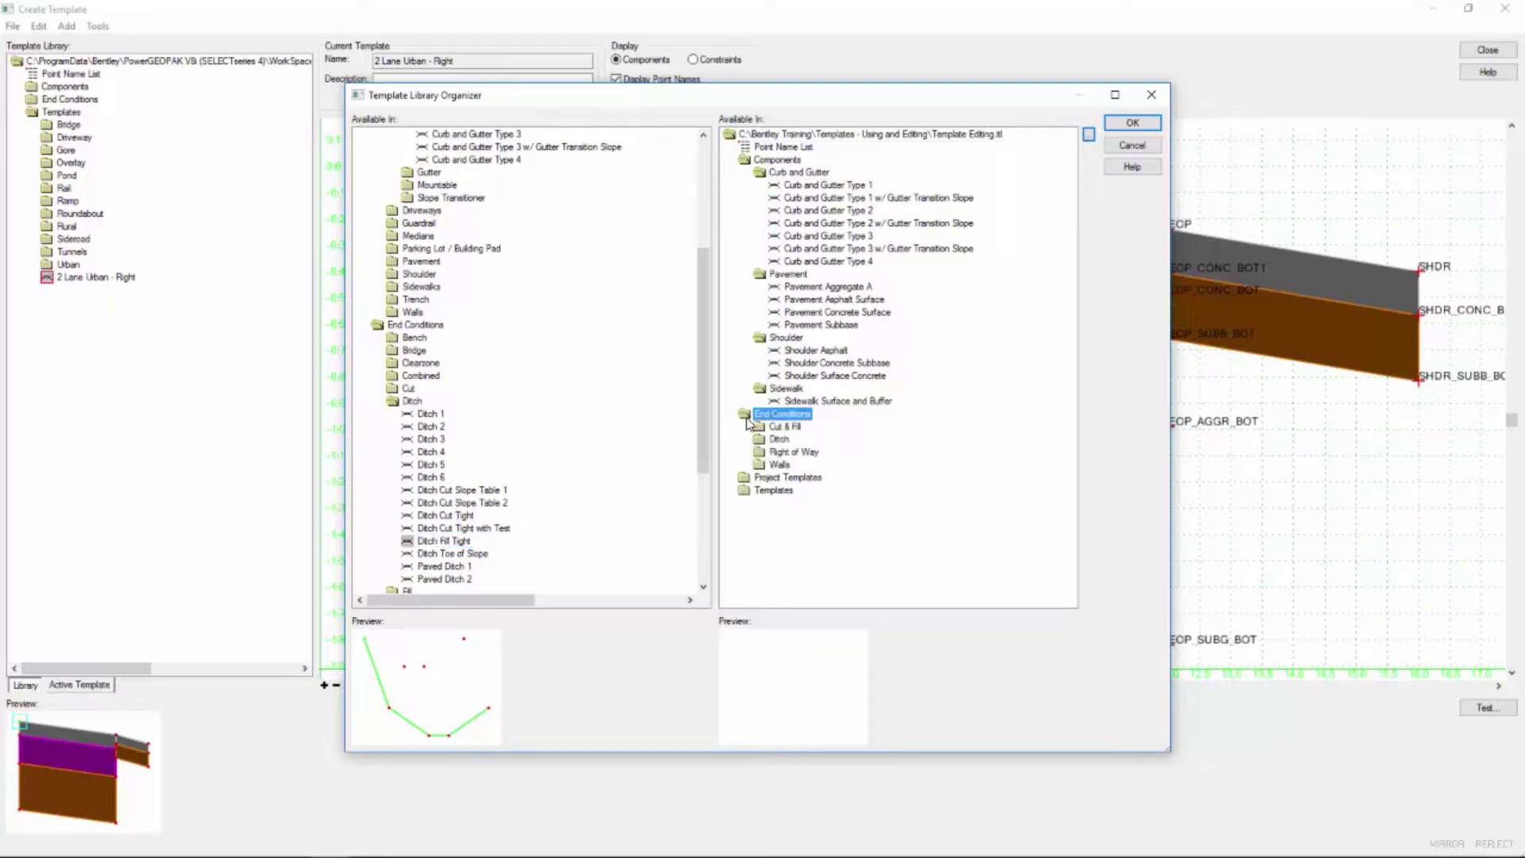
{"action": "left_click", "coordinate": [781, 442]}
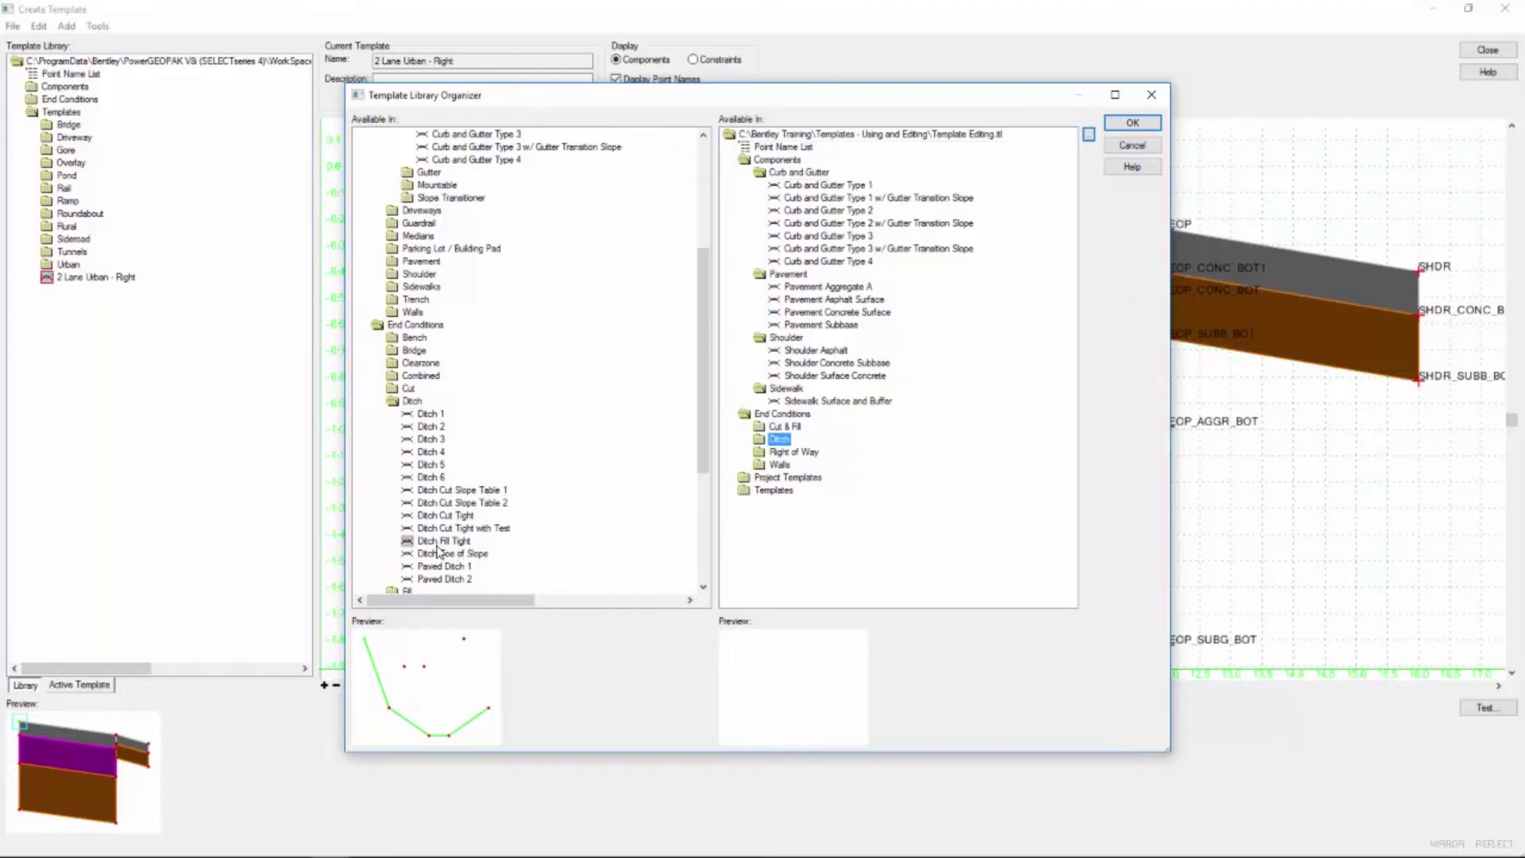
{"action": "left_click_drag", "start_coordinate": [436, 547], "coordinate": [777, 468]}
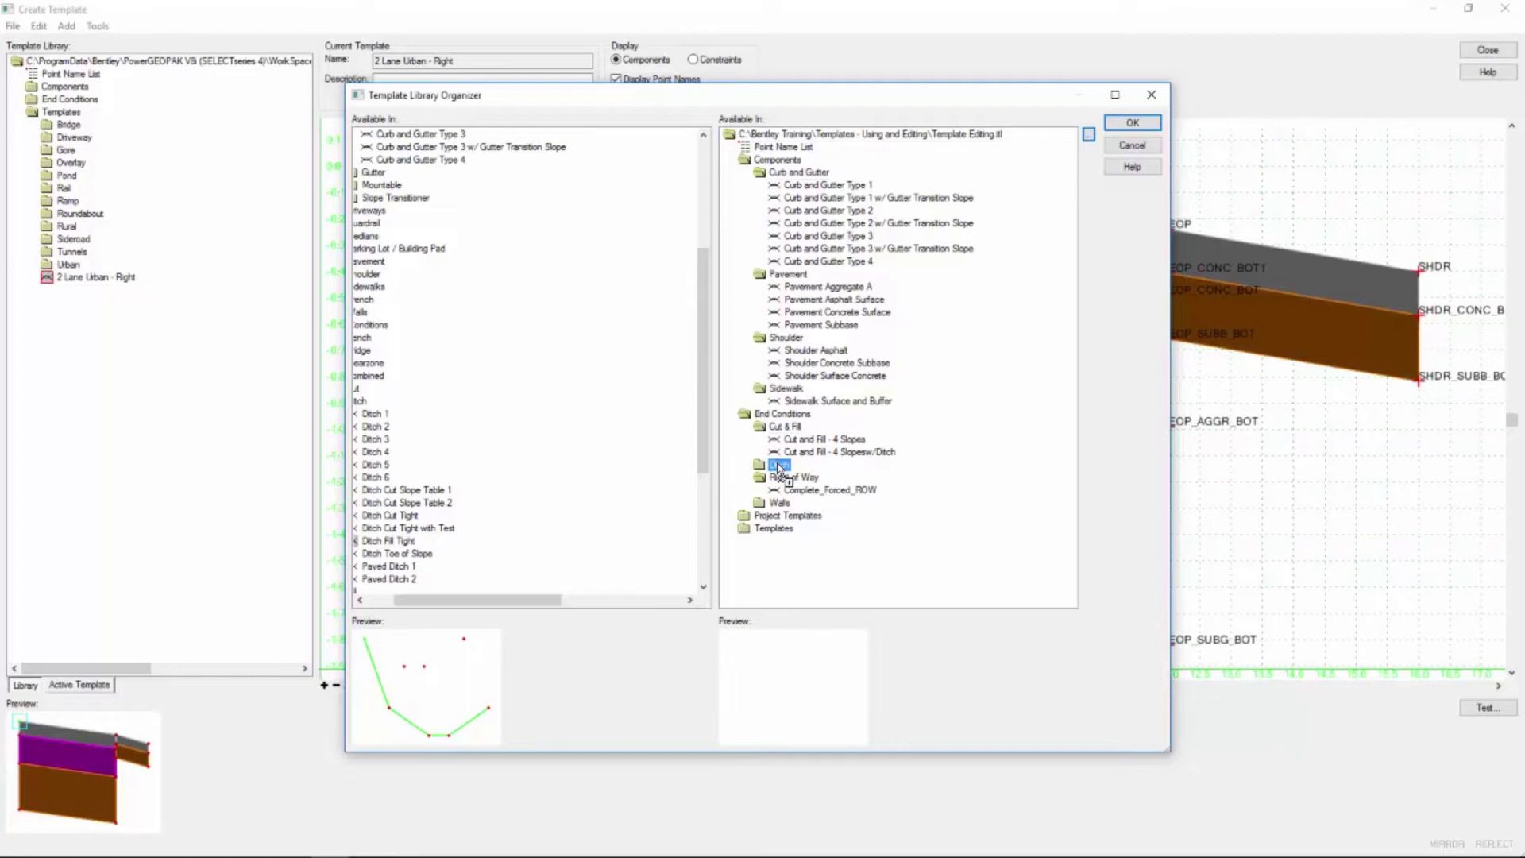
{"action": "left_click_drag", "start_coordinate": [778, 463], "coordinate": [779, 464]}
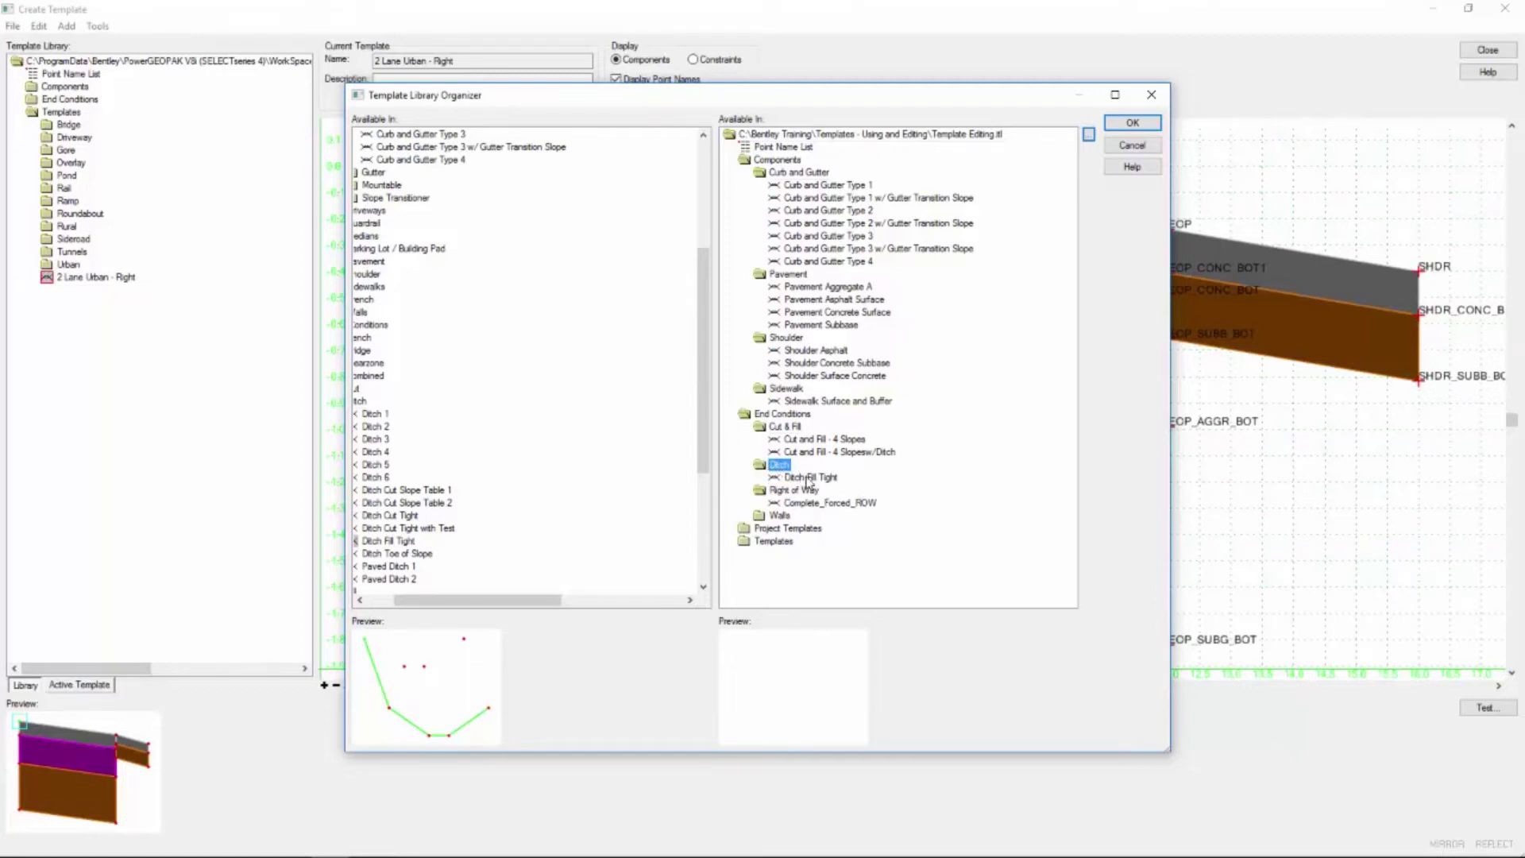
{"action": "left_click", "coordinate": [811, 477]}
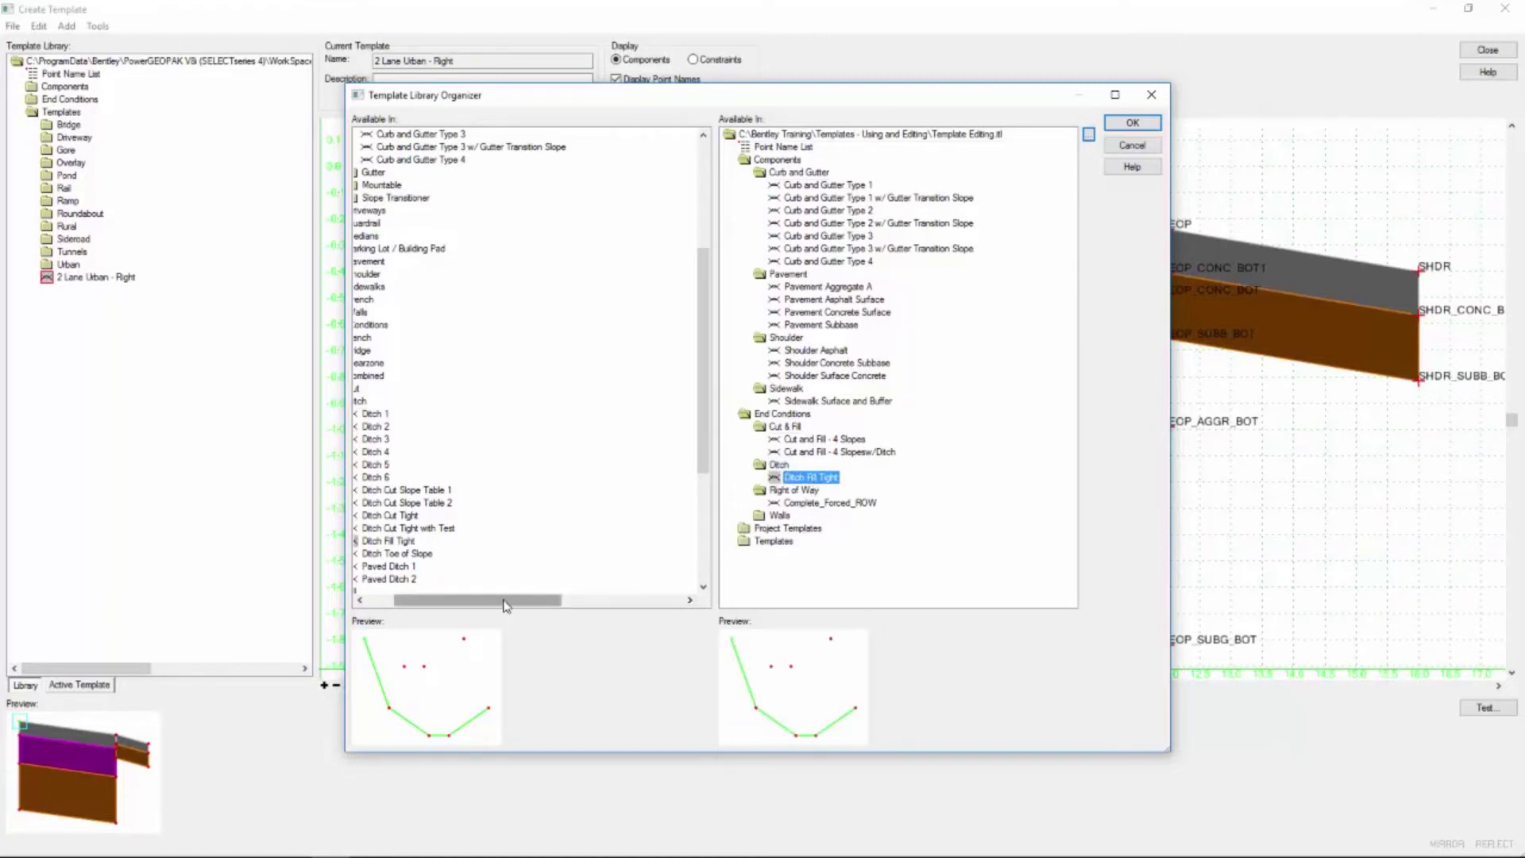
Drag the 2 Lane Urban - Right template toward Template Editing's Project Templates.
{"action": "left_click_drag", "start_coordinate": [508, 605], "coordinate": [480, 605]}
{"action": "left_click", "coordinate": [703, 586]}
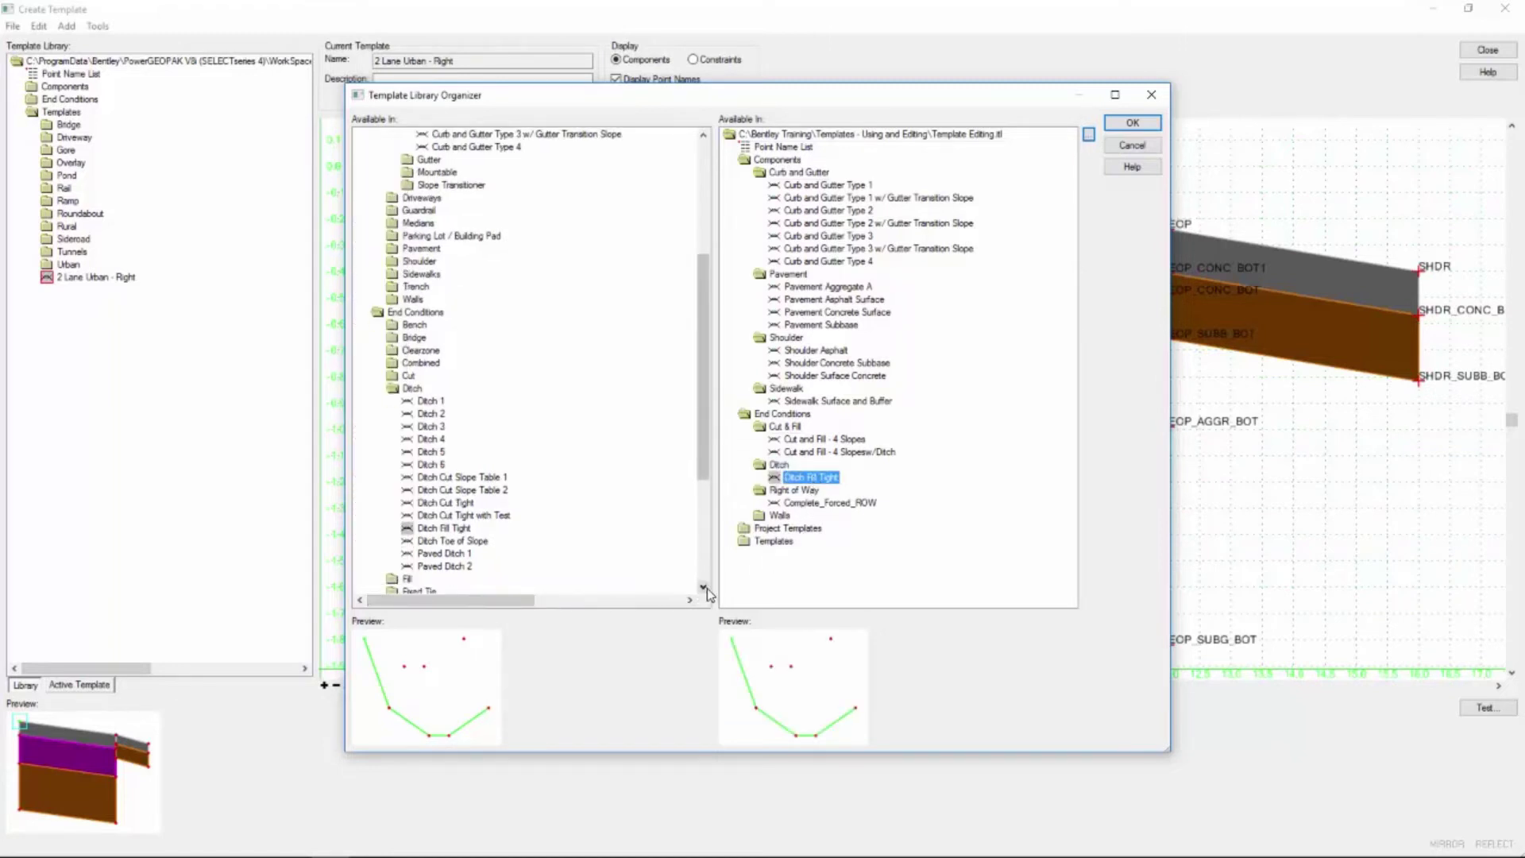
{"action": "left_click_drag", "start_coordinate": [704, 589], "coordinate": [703, 589]}
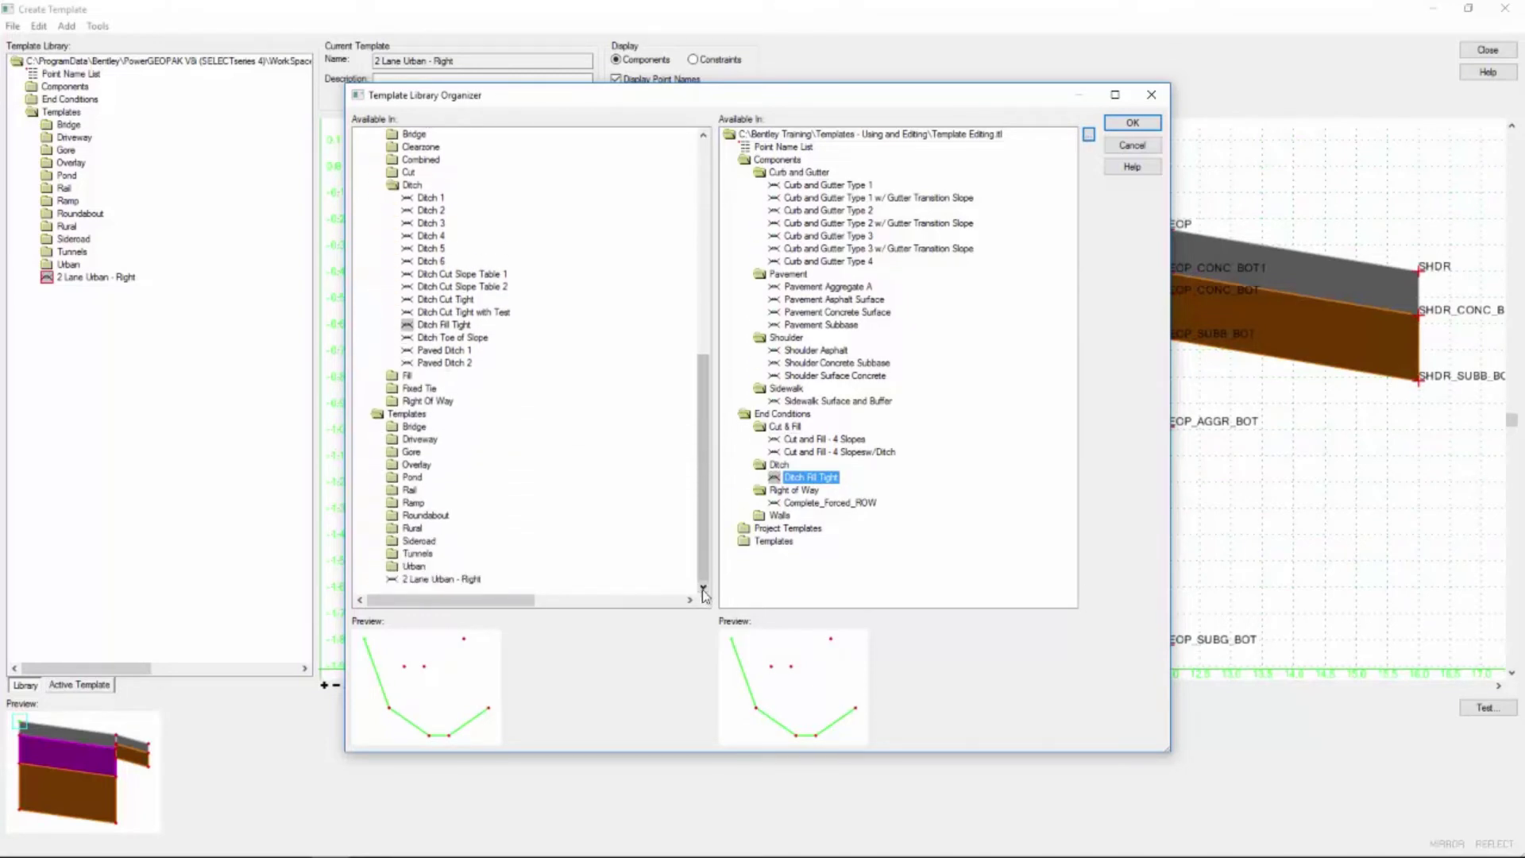
{"action": "left_click", "coordinate": [449, 581]}
{"action": "left_click_drag", "start_coordinate": [449, 580], "coordinate": [801, 530]}
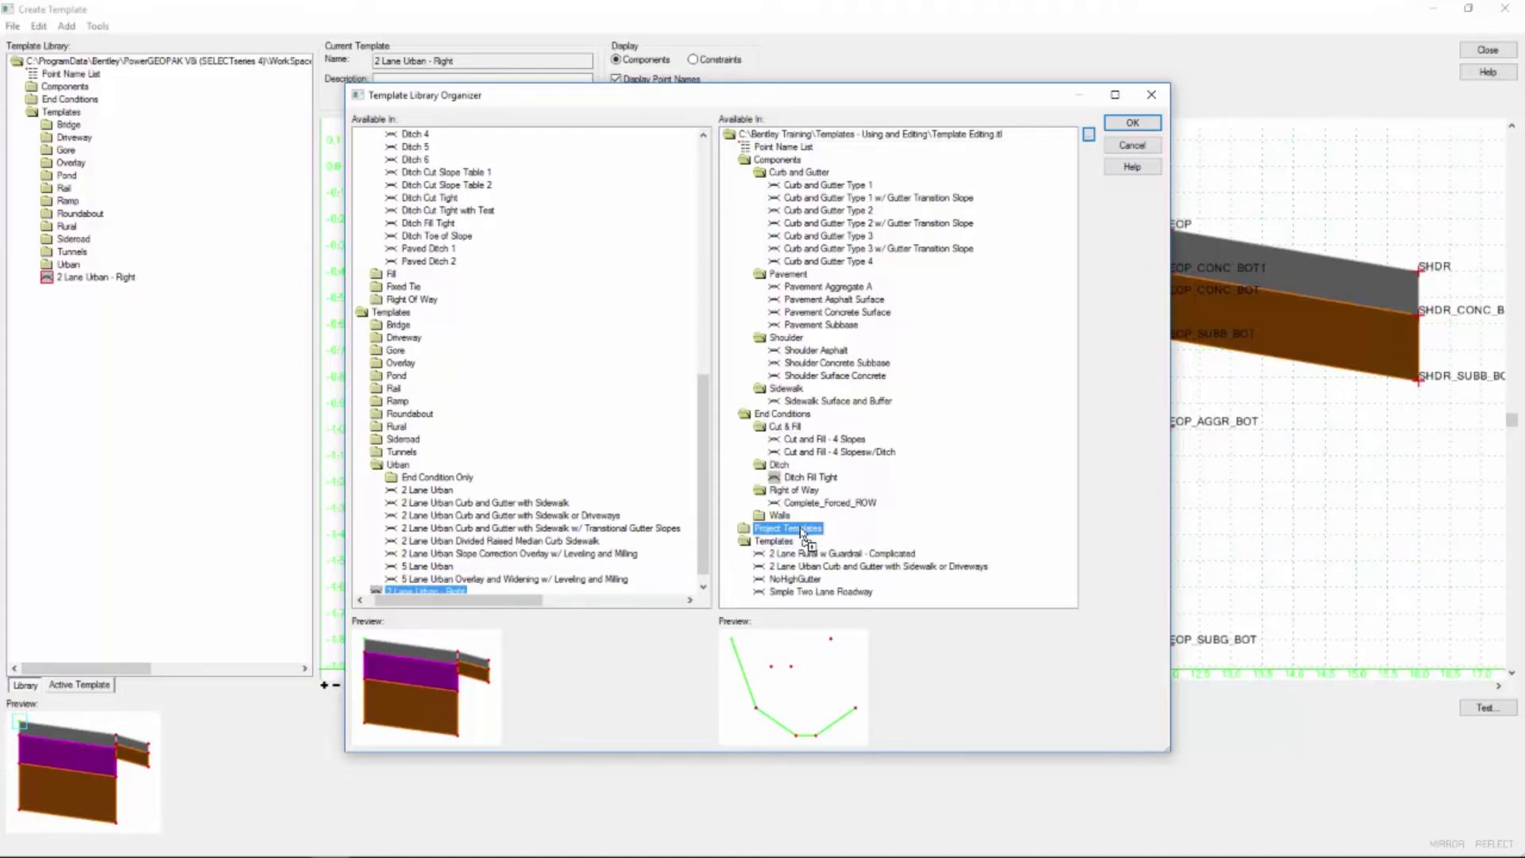
Drop 2 Lane Urban - Right into Project Templates, accept the changes, and save Template Editing.itl.
{"action": "left_click_drag", "start_coordinate": [804, 536], "coordinate": [800, 540]}
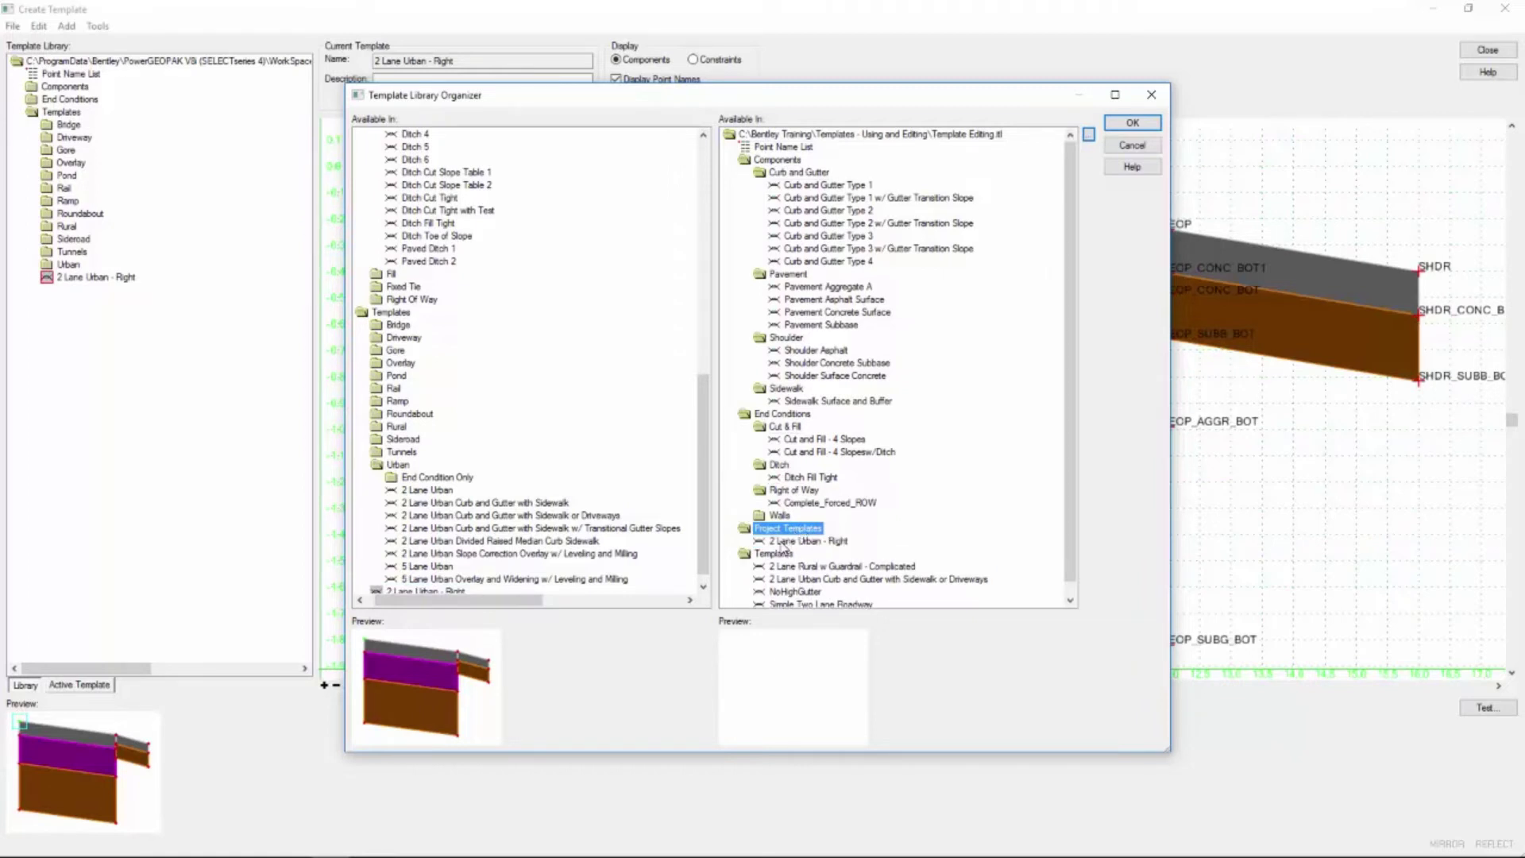
{"action": "left_click", "coordinate": [1114, 125]}
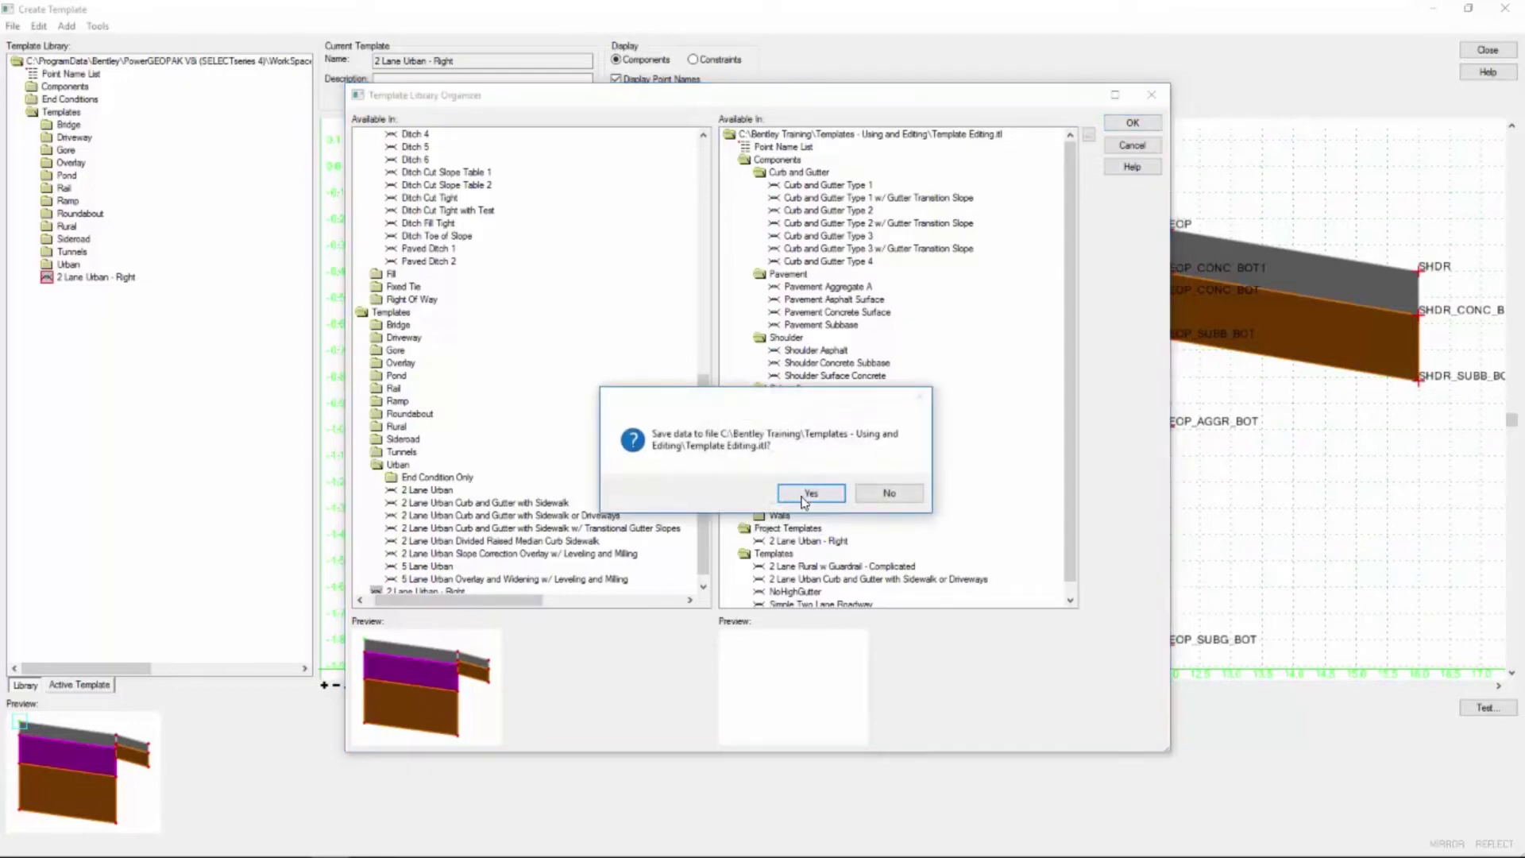
{"action": "left_click", "coordinate": [808, 493]}
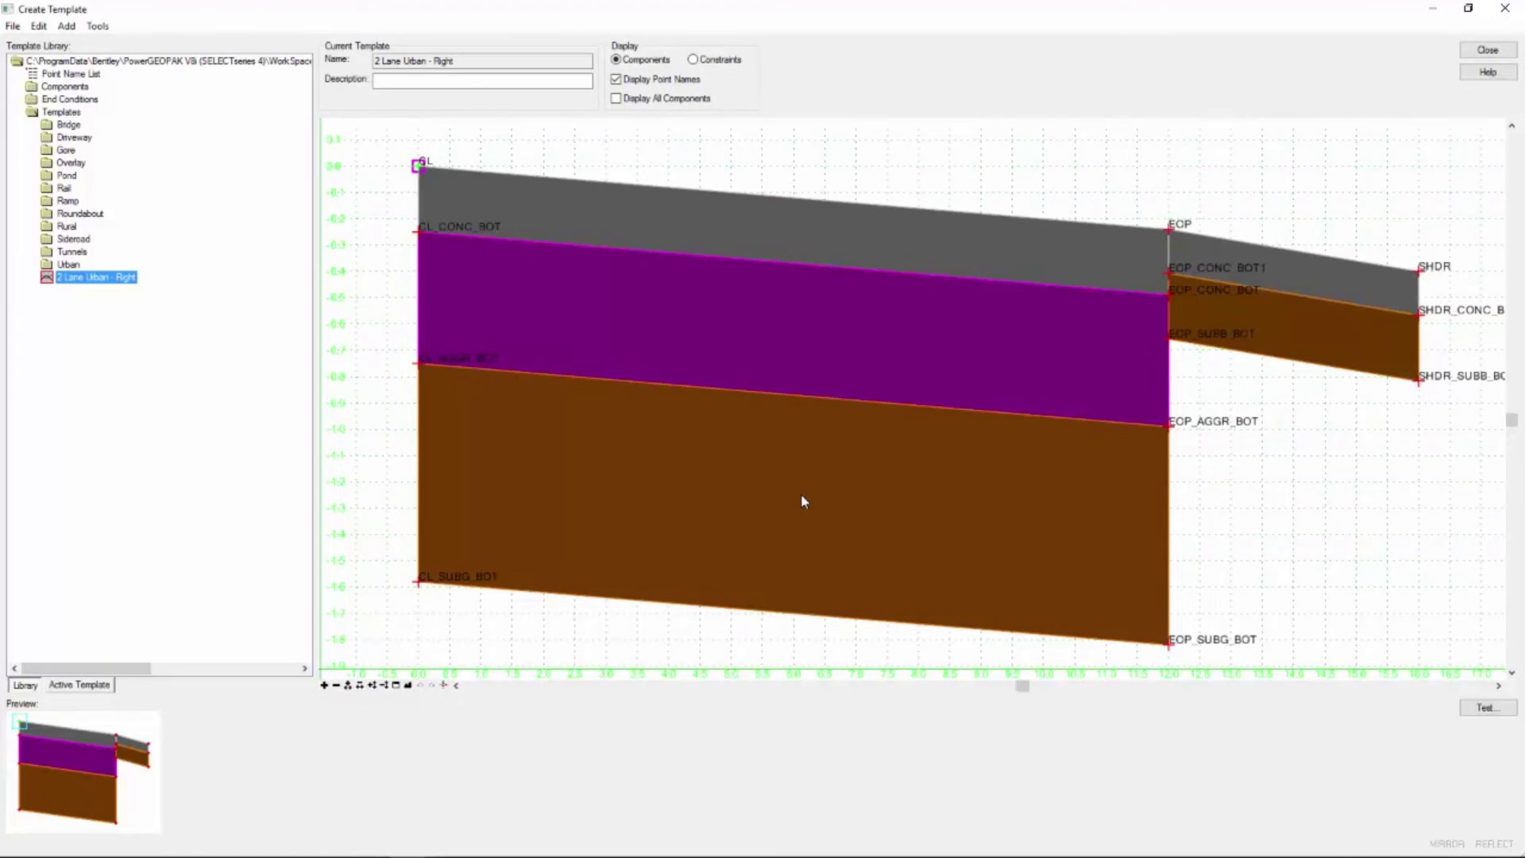
Open Template Editing.itl and expand Components to list the Curb and Gutter types.
{"action": "left_click", "coordinate": [13, 26]}
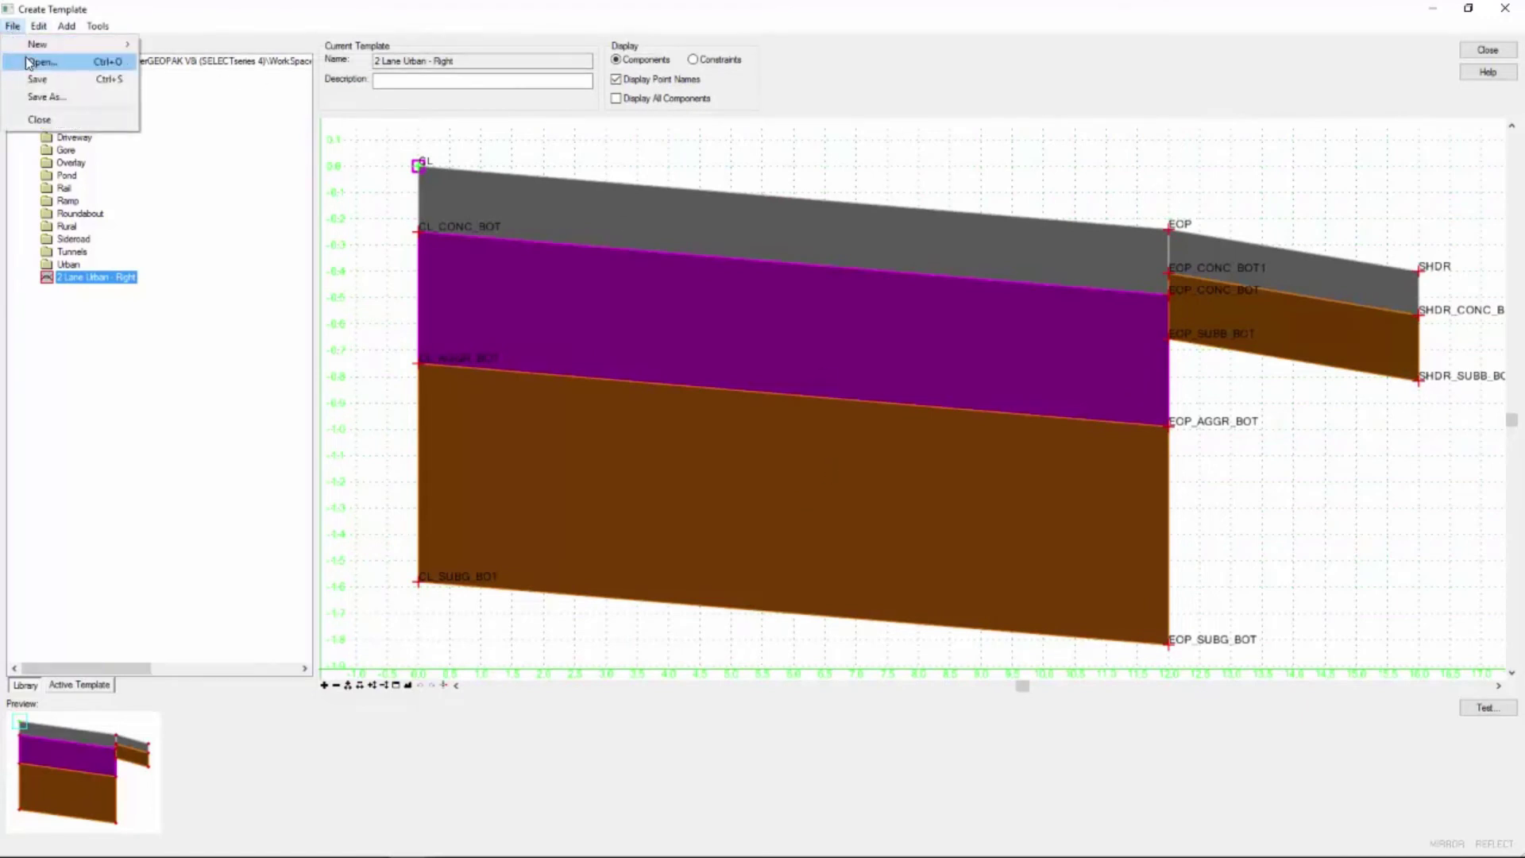
{"action": "left_click", "coordinate": [39, 62]}
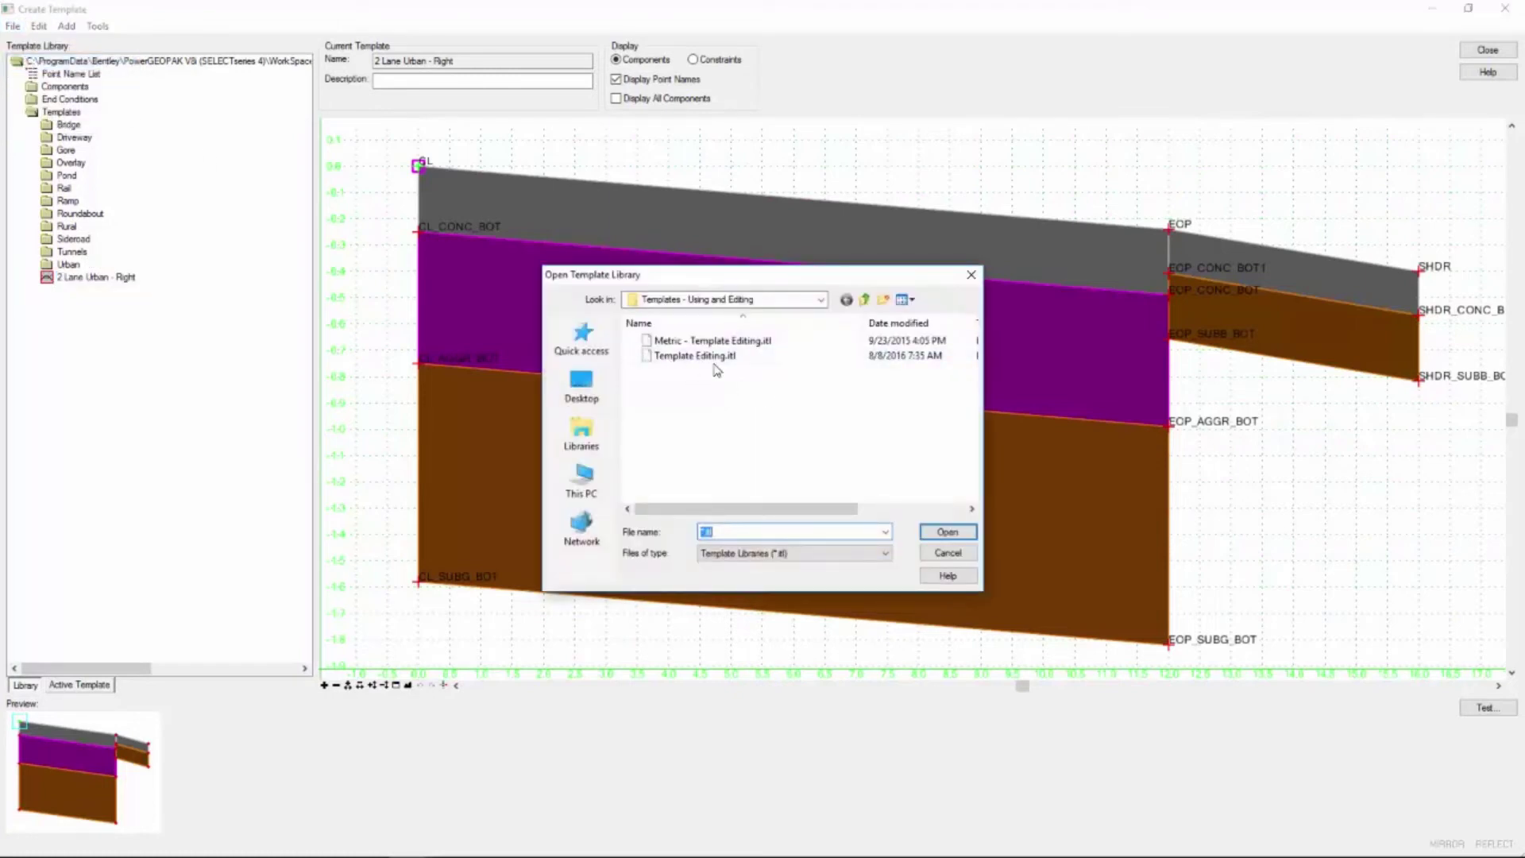
{"action": "double_click", "coordinate": [681, 357]}
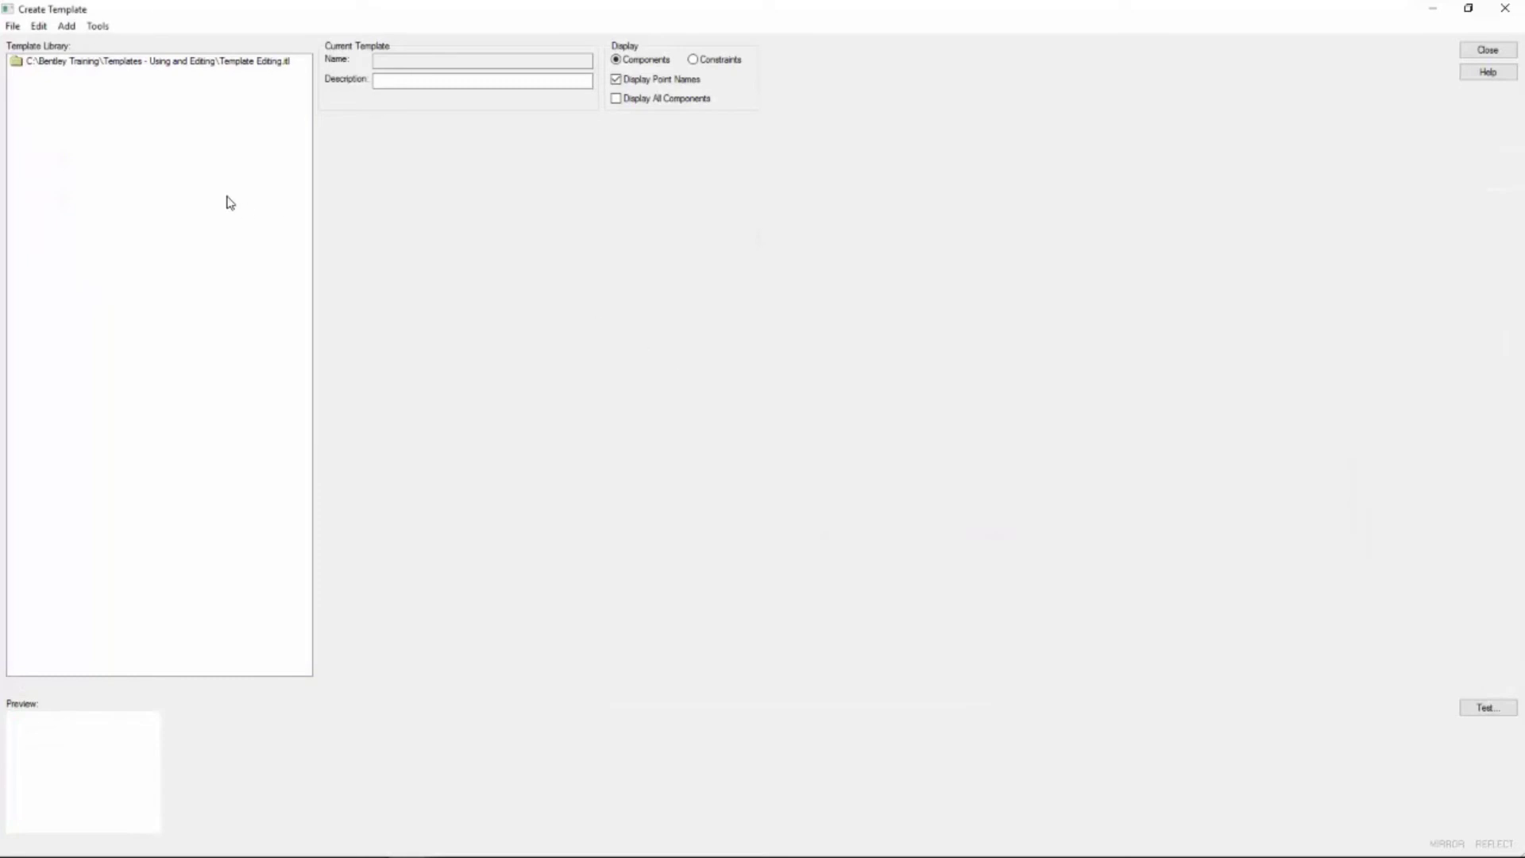
{"action": "left_click", "coordinate": [18, 64]}
{"action": "double_click", "coordinate": [18, 68]}
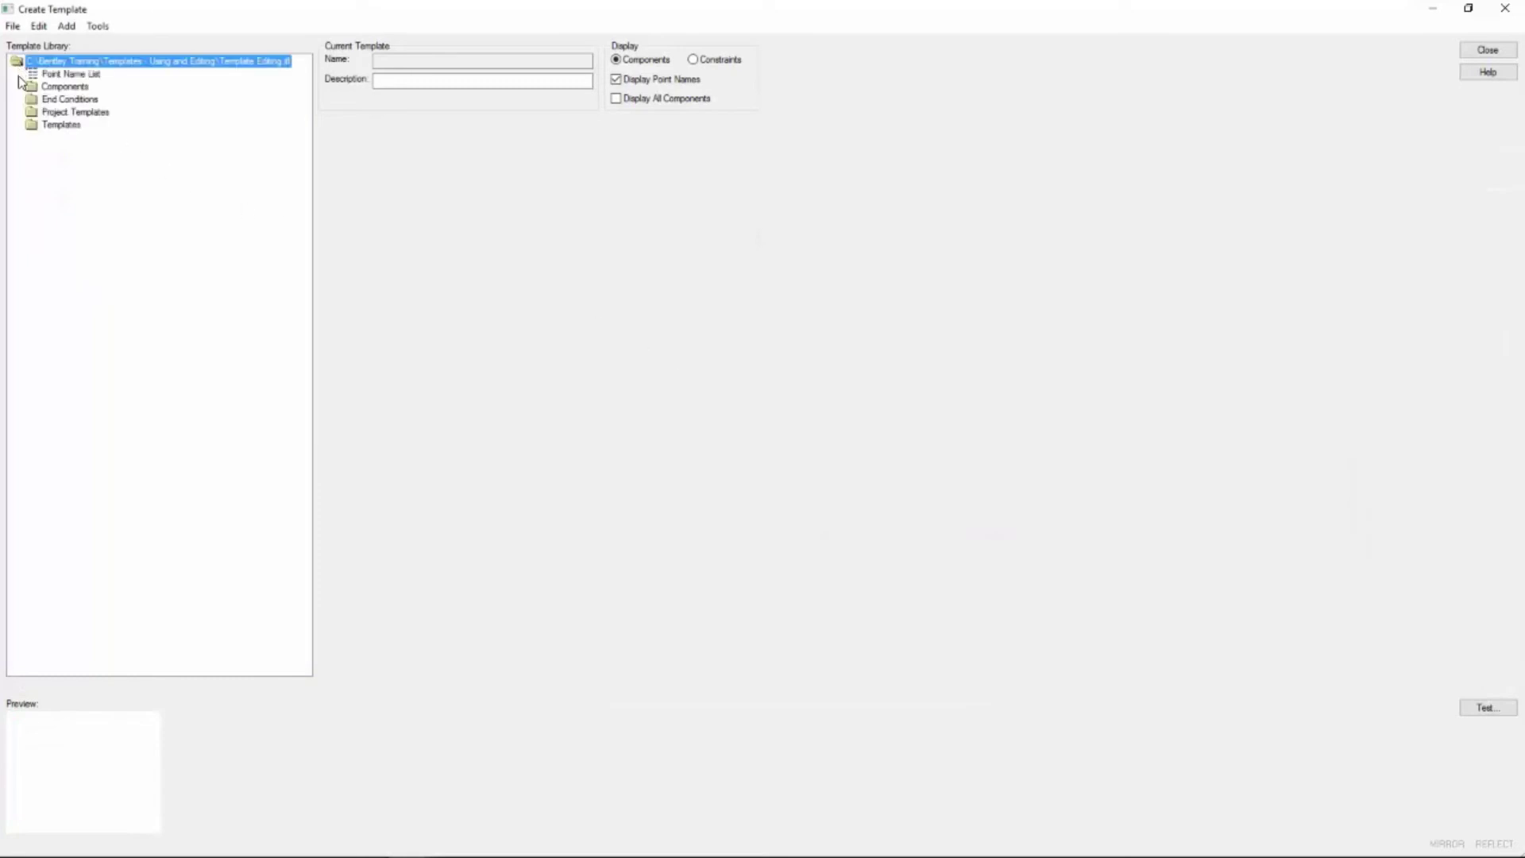
{"action": "double_click", "coordinate": [32, 87]}
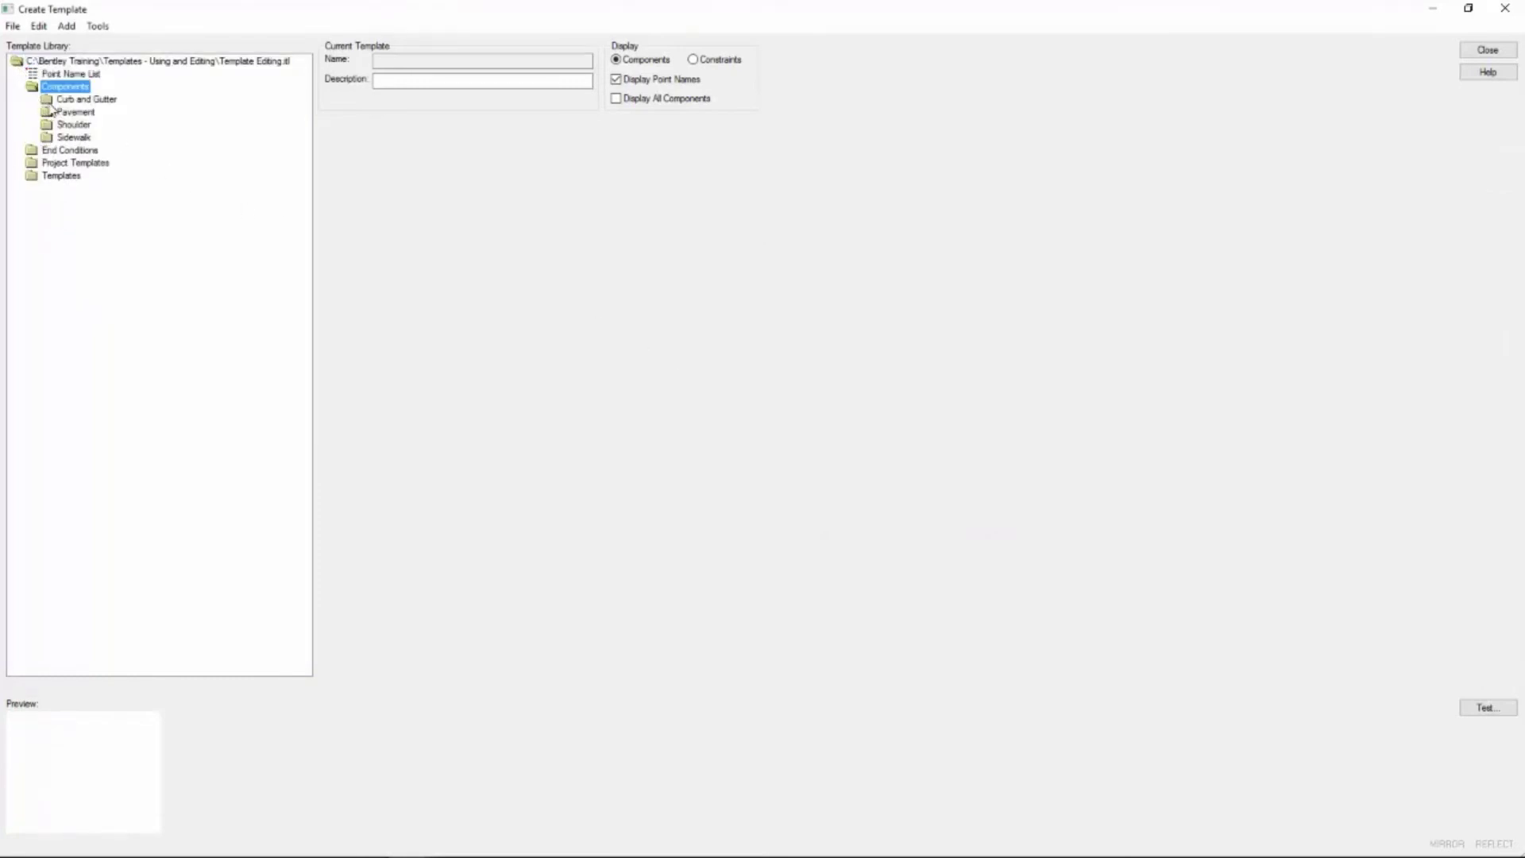
{"action": "double_click", "coordinate": [50, 101]}
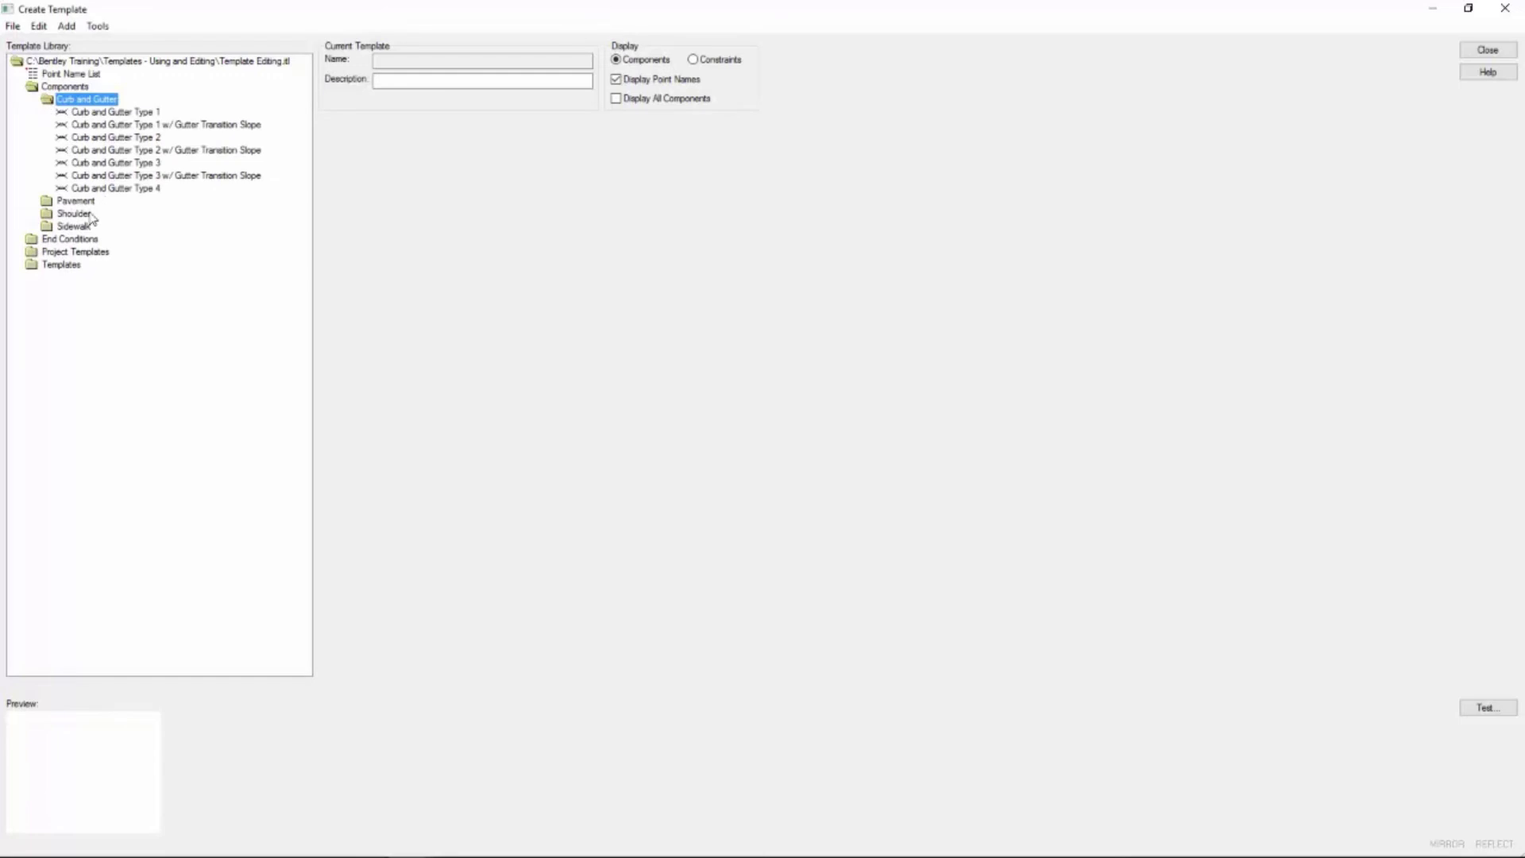
Preview Ditch Fill Tight under End Conditions > Ditch and 2 Lane Urban - Right under Project Templates.
{"action": "left_click", "coordinate": [40, 240]}
{"action": "double_click", "coordinate": [35, 240]}
{"action": "double_click", "coordinate": [67, 265]}
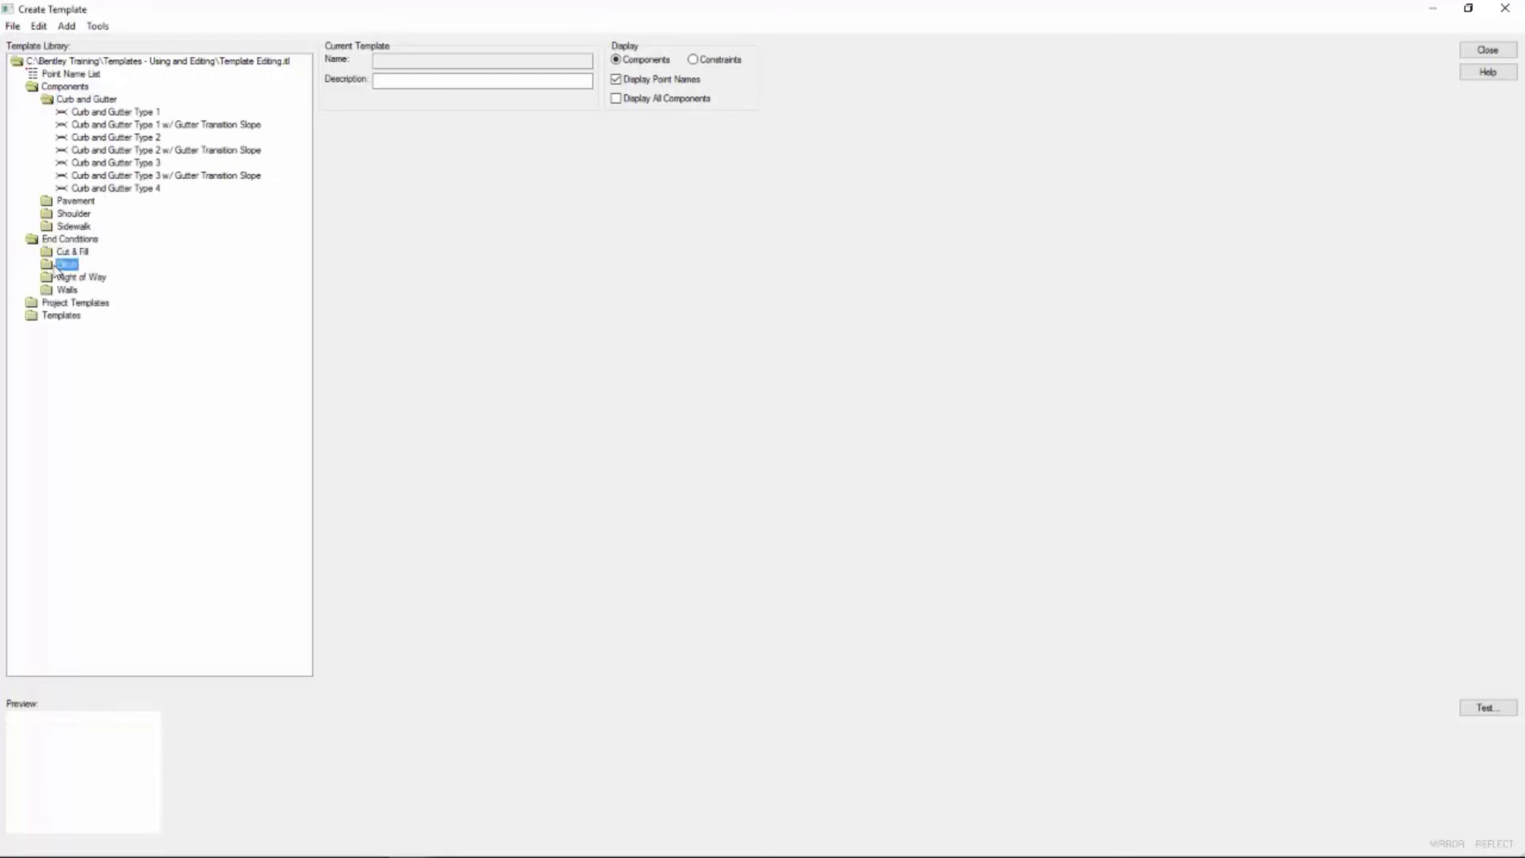
{"action": "left_click", "coordinate": [95, 278]}
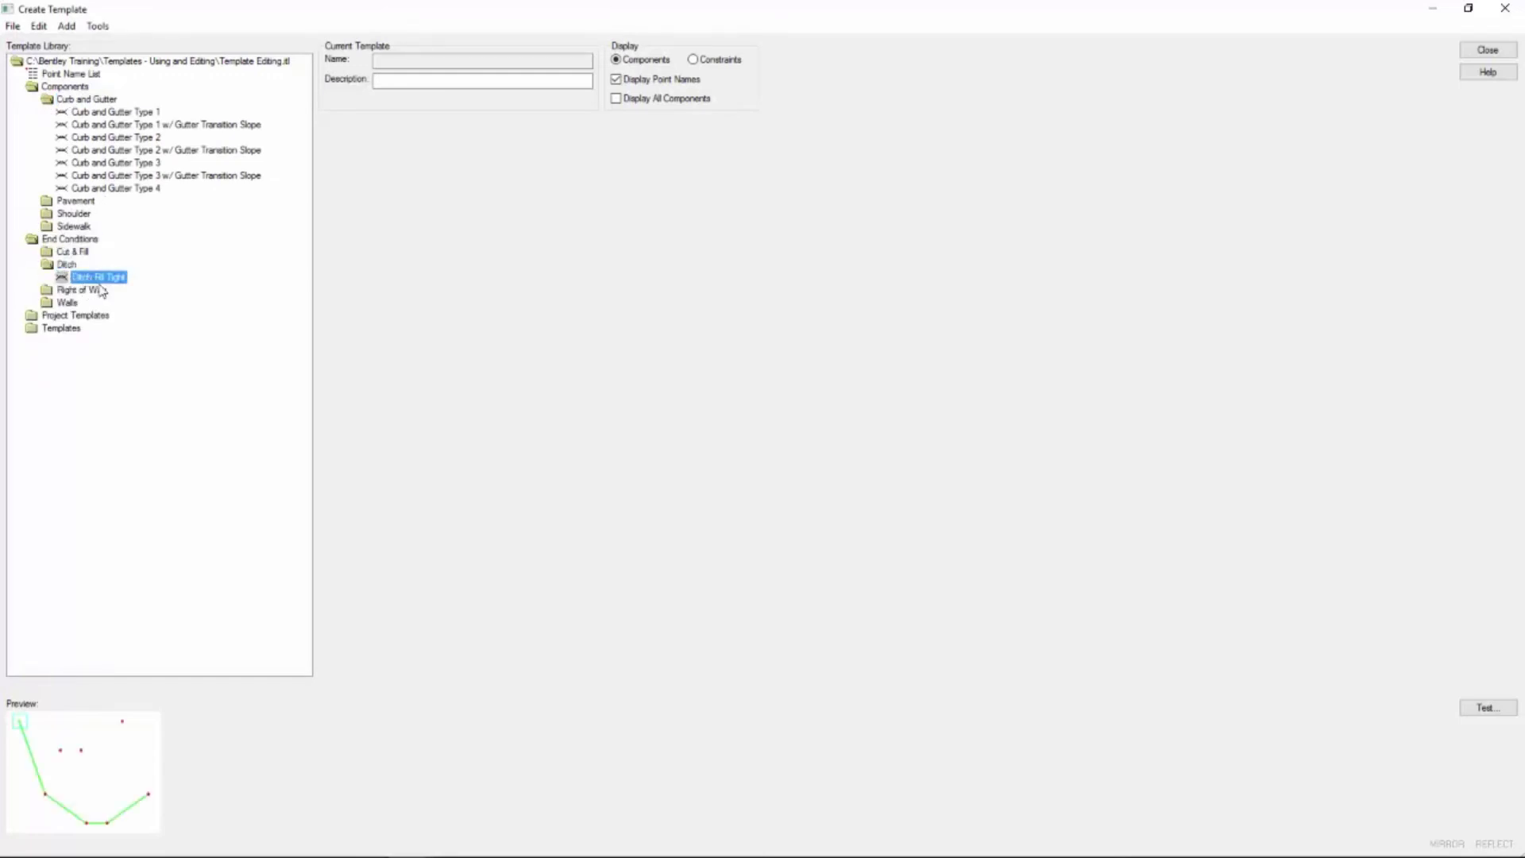
{"action": "double_click", "coordinate": [37, 316]}
{"action": "left_click", "coordinate": [64, 328]}
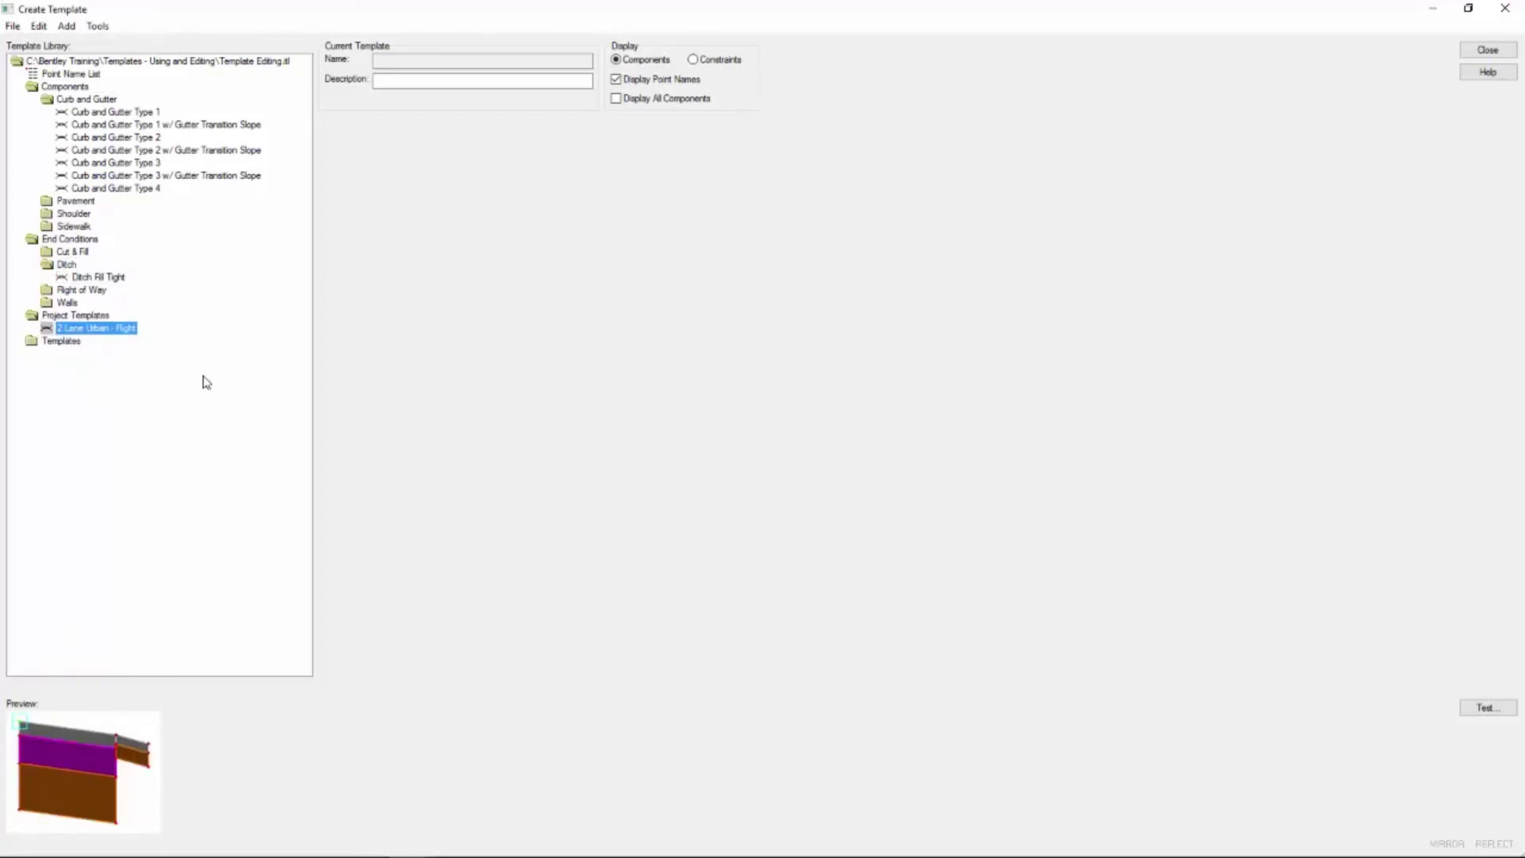